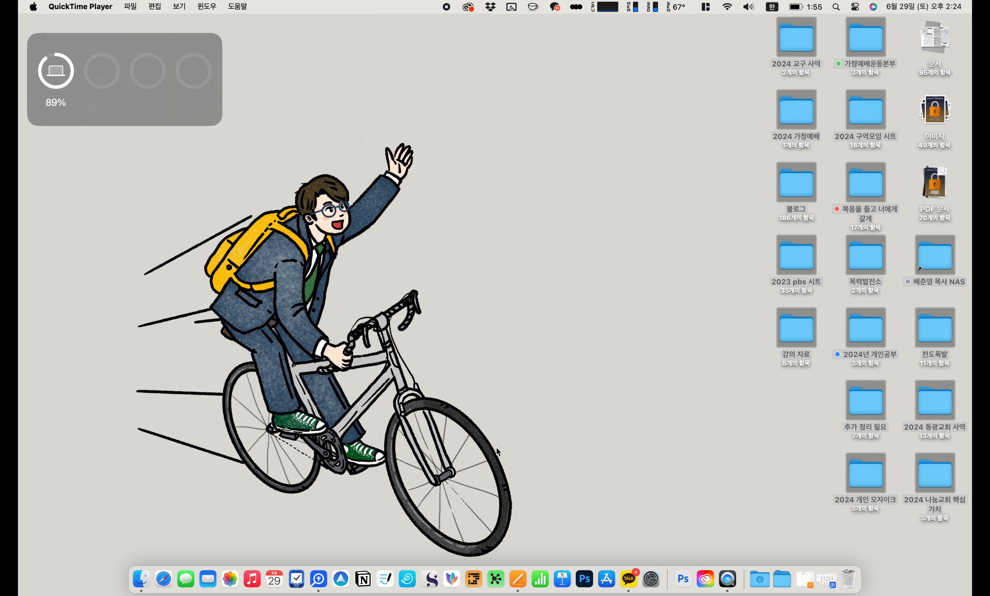
Switch to the Pages document 디모데전서 샘플 and check its title line above the table.
left_click(523, 581)
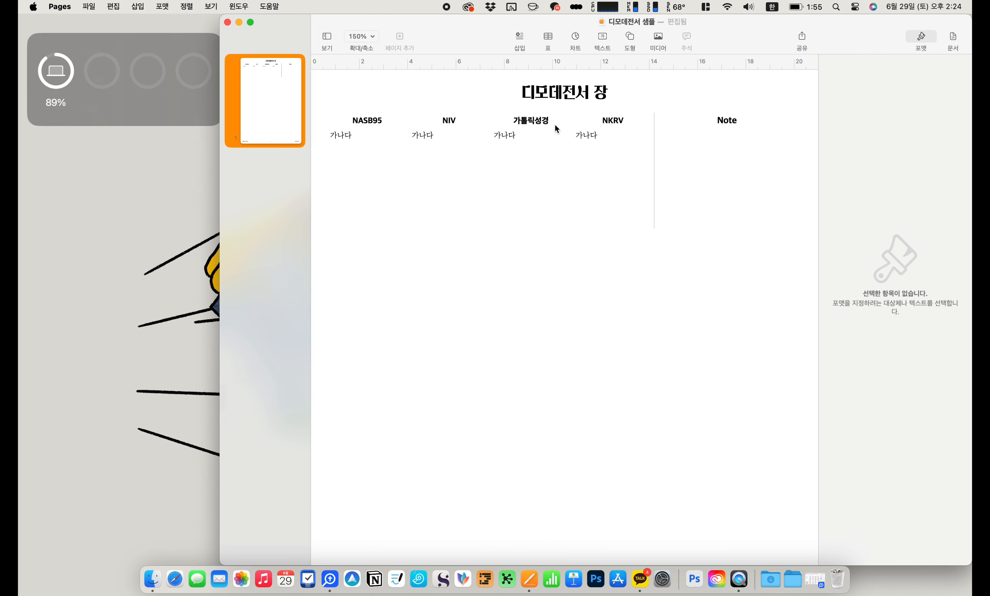
left_click(543, 101)
left_click(542, 98)
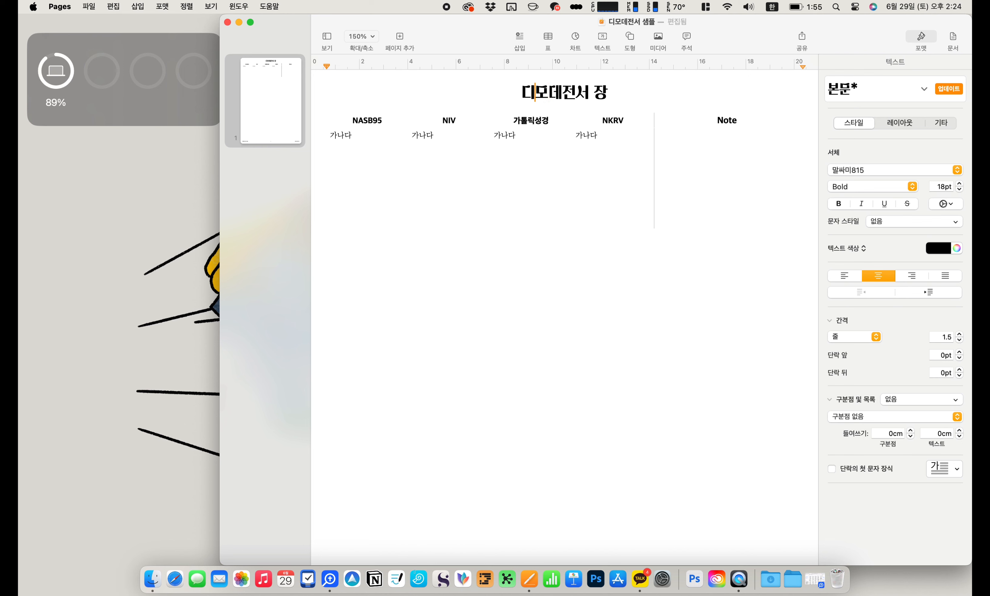
key("Right")
key("Left")
key("Down")
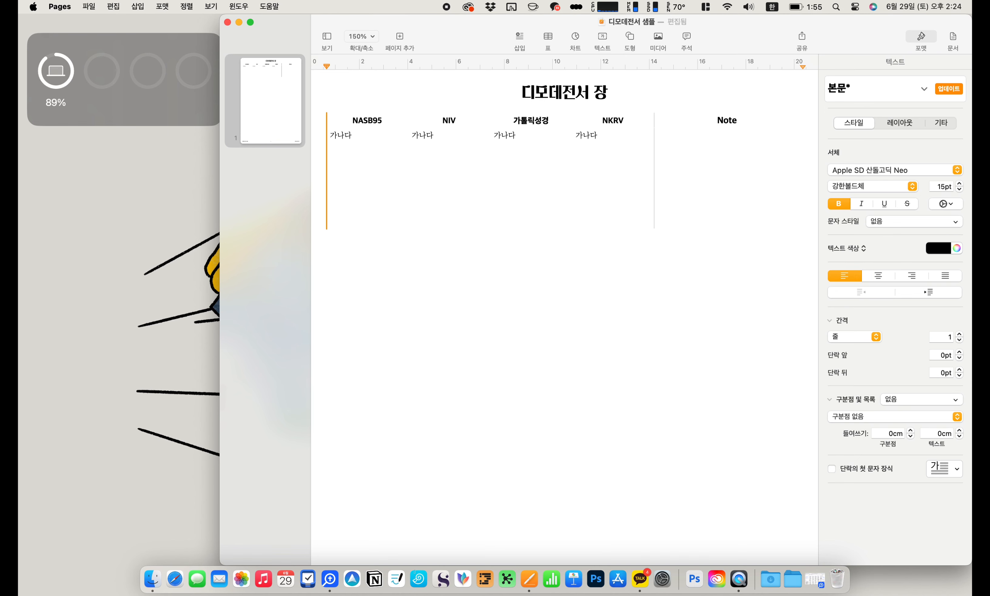
Examine the body cells of the table's second row under the NASB95, NIV, 가톨릭성경 and NKRV columns.
left_click(442, 146)
left_click(442, 144)
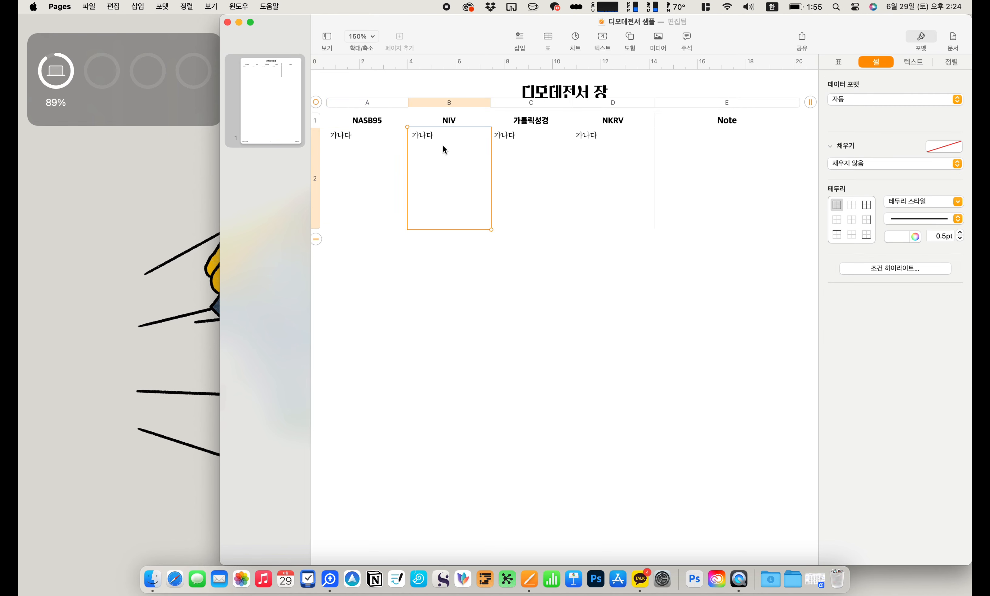
key("Right")
key("Left")
key("Left")
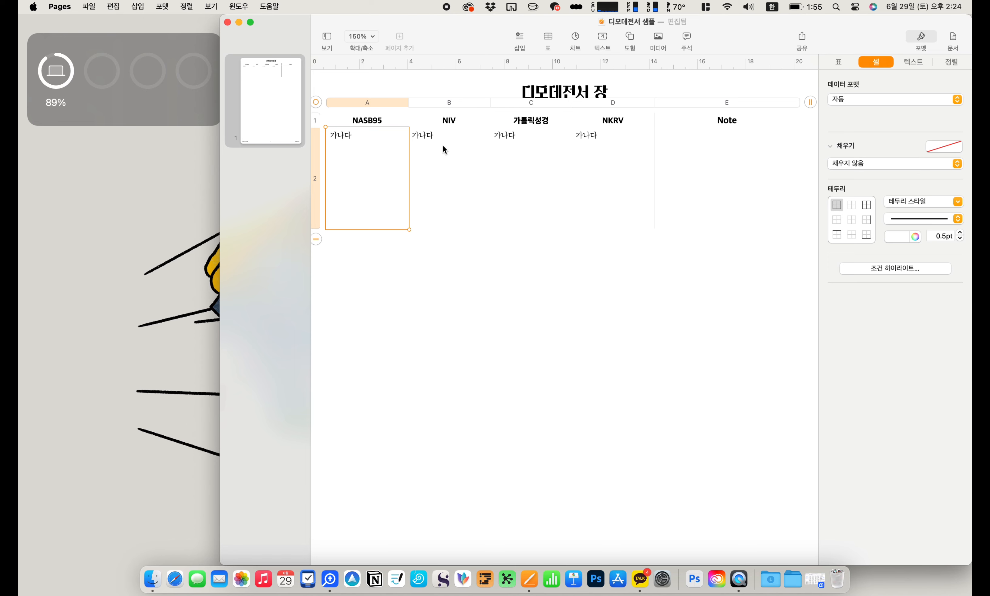
key("Right")
key("Right")
key("Left")
key("Left")
key("Right")
key("Right")
key("Right")
key("Right")
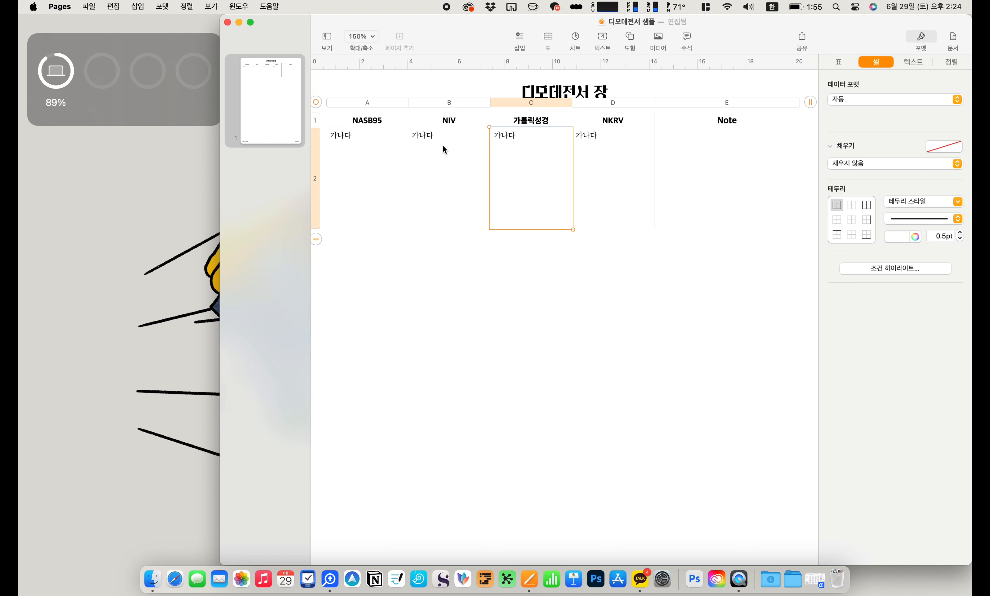
Examine the table's header row cell by cell, from the NASB95 column through to the Note column.
key("Up")
key("Left")
key("Left")
key("Left")
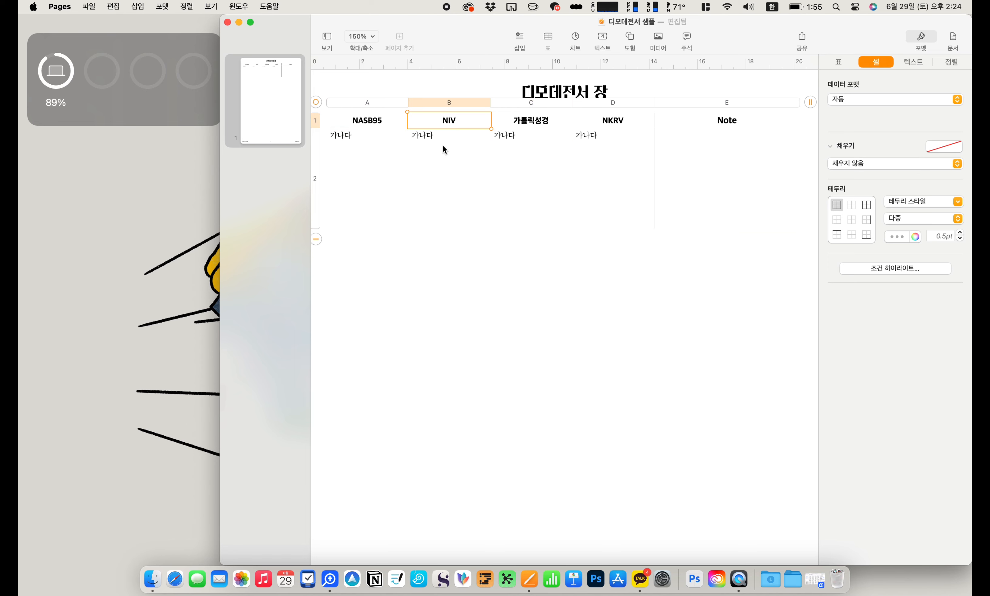
key("Left")
key("Down")
key("Up")
key("Right")
key("Right")
key("Left")
key("Left")
key("Right")
key("Right")
key("Right")
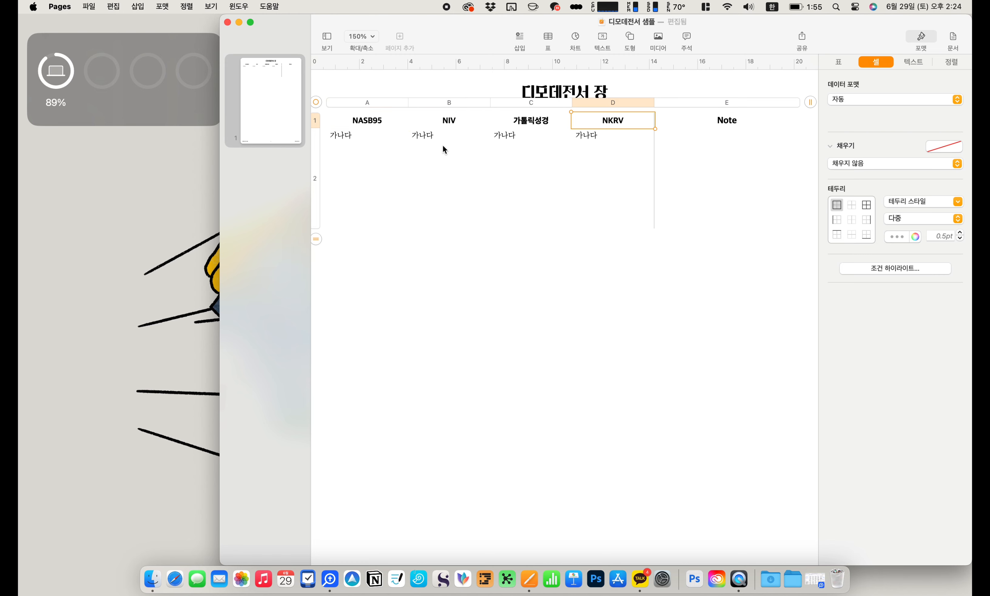
key("Left")
key("Left")
key("Left")
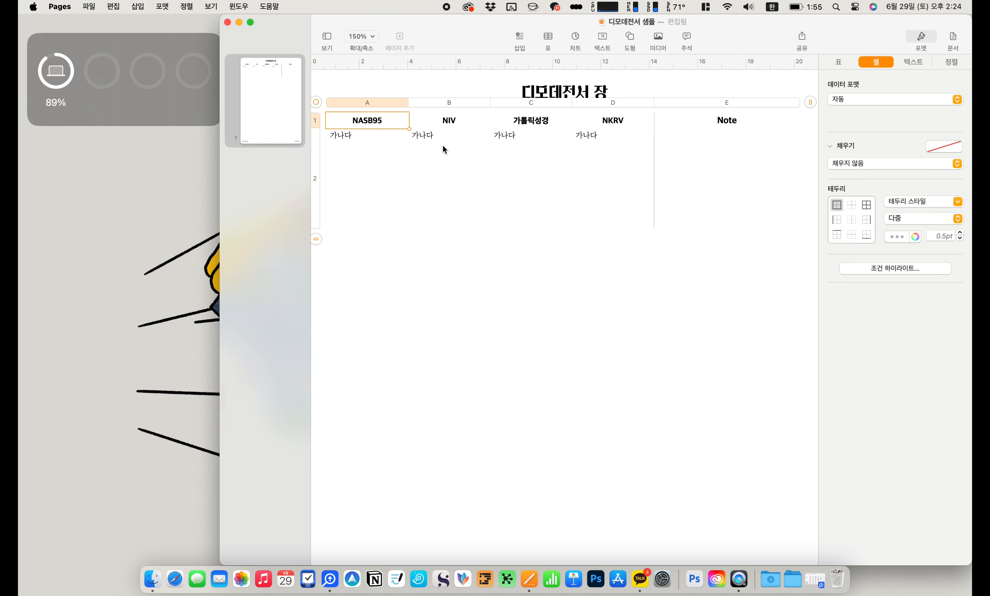
key("Right")
key("Right")
key("Right")
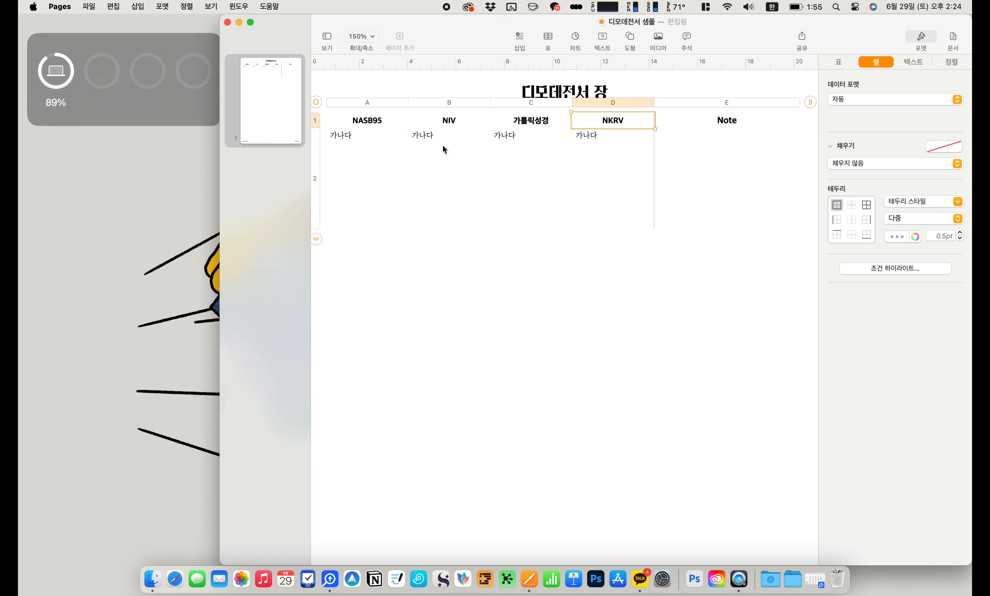
key("Left")
key("Left")
key("Left")
key("Right")
key("Right")
key("Right")
key("Right")
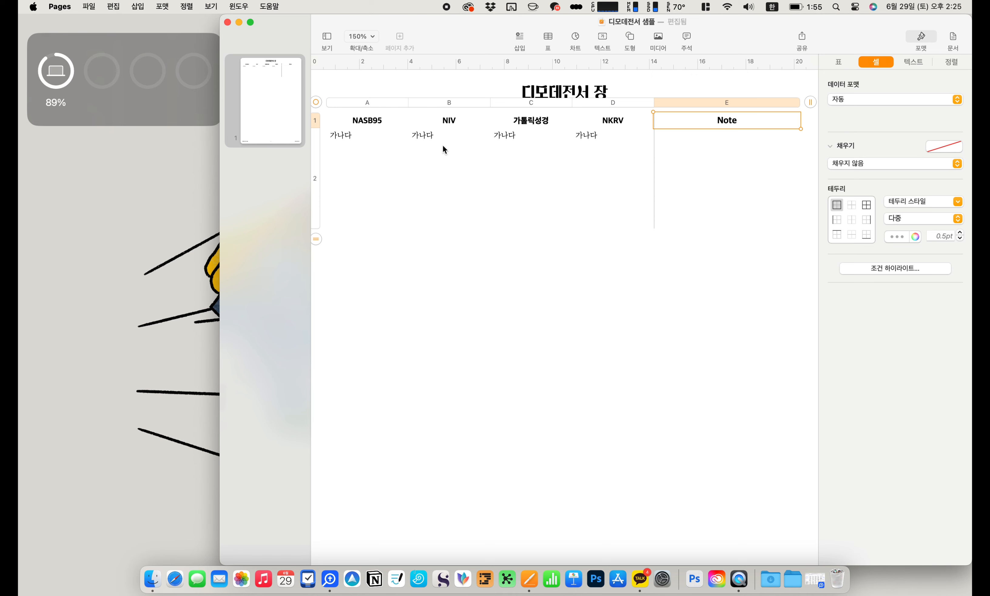
key("Left")
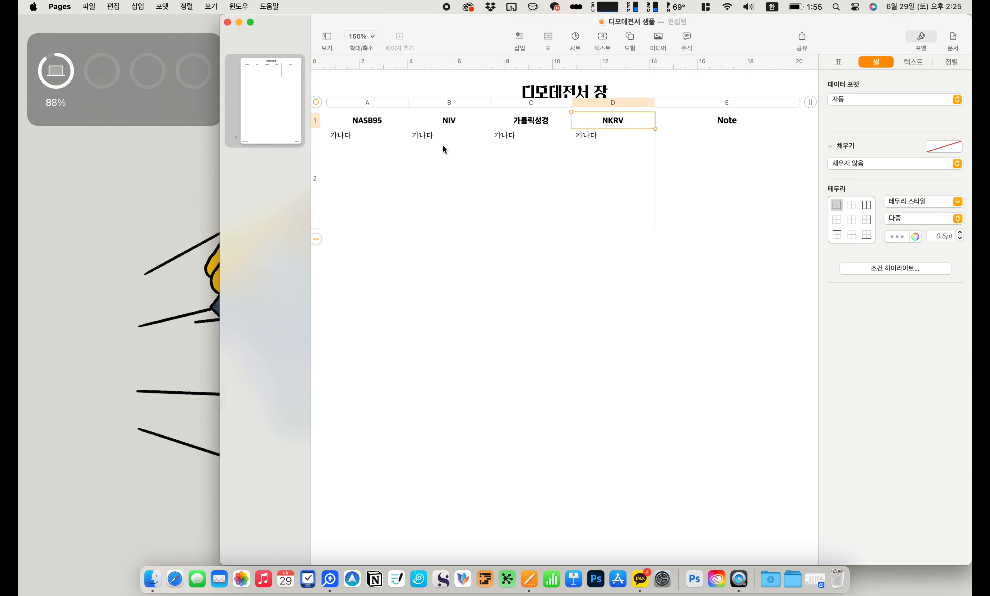
key("Right")
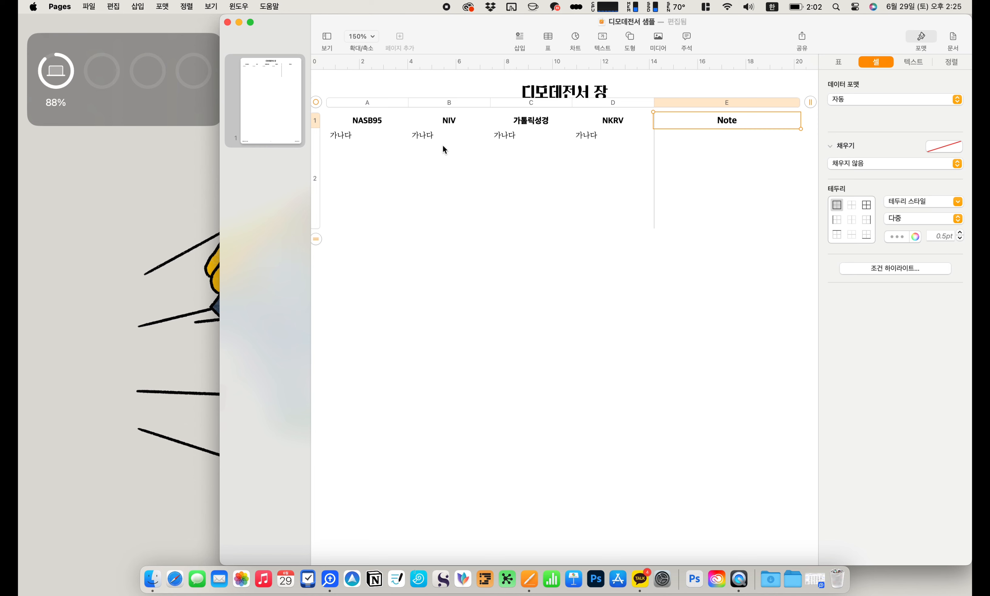
key("Left")
key("Left")
key("Left")
key("Left")
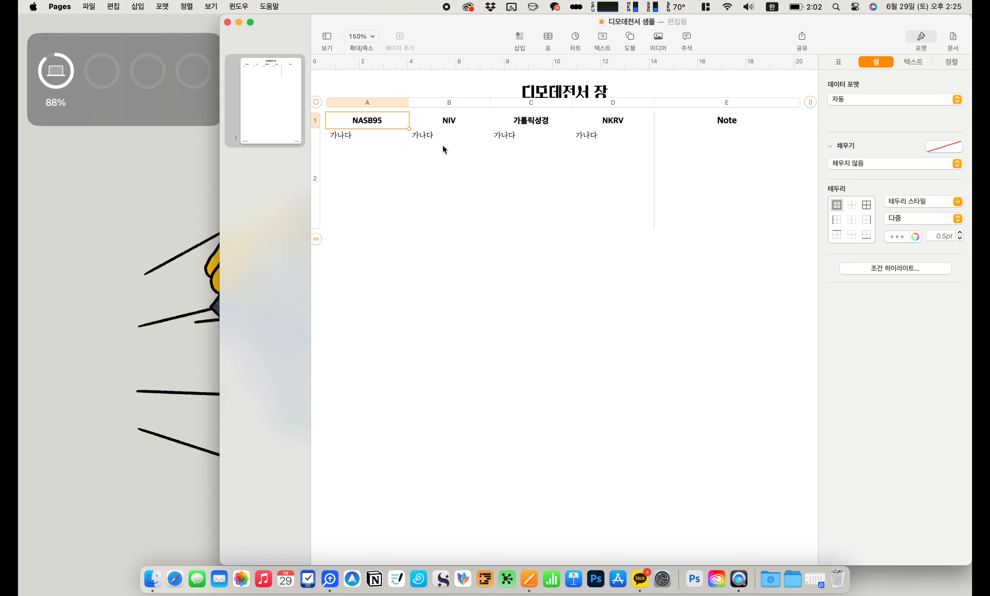
key("Right")
key("Right")
key("Right")
key("Right")
key("Left")
key("Left")
key("Left")
key("Left")
key("Right")
key("Left")
Compare the header cells with the body cells beneath them across the table's Bible translation columns.
key("Down")
key("Up")
key("Down")
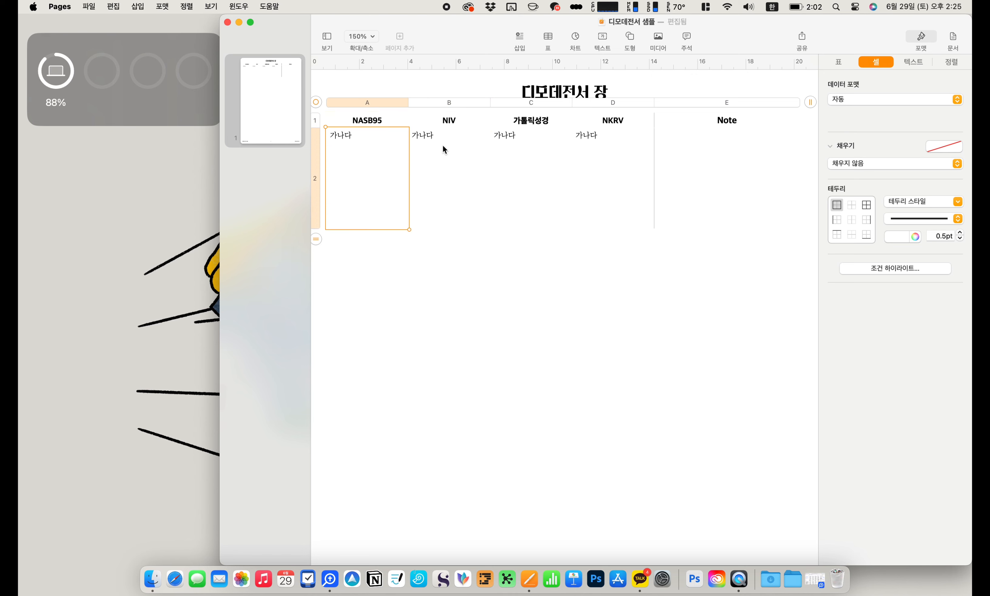
key("Up")
key("Down")
key("Up")
key("Down")
key("Up")
key("Right")
key("Right")
key("Right")
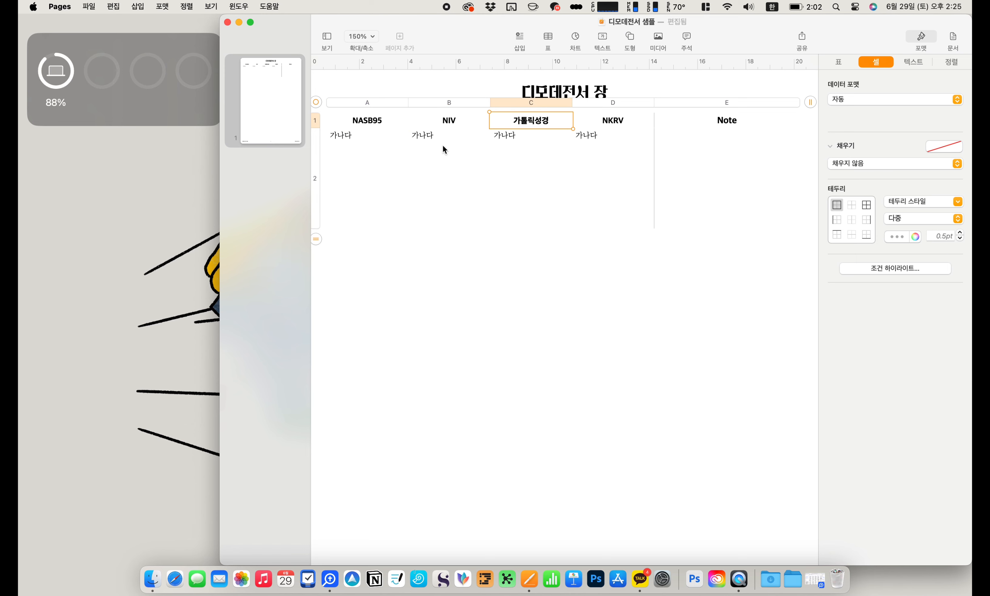
key("Right")
key("Left")
key("Left")
key("Left")
key("Left")
key("Down")
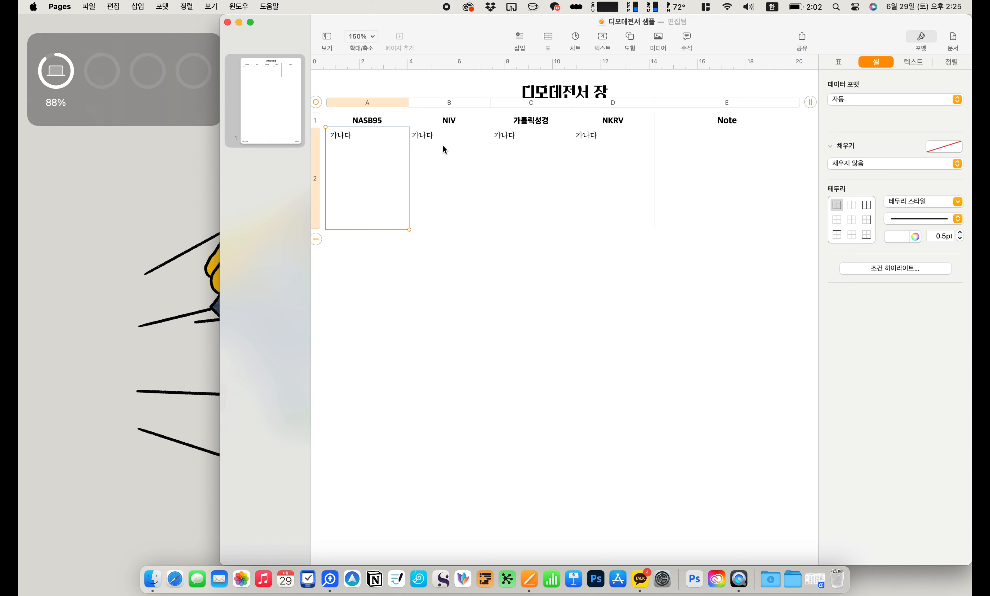
key("Up")
key("Right")
key("Right")
key("Right")
key("Right")
key("Left")
key("Left")
key("Left")
key("Left")
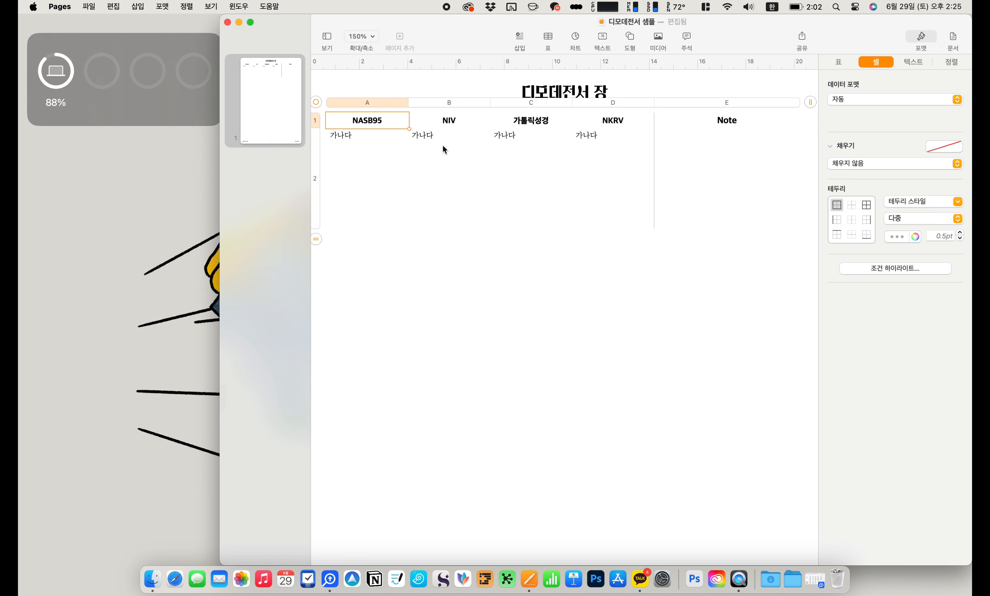
key("Down")
key("Up")
key("Right")
key("Right")
key("Right")
key("Right")
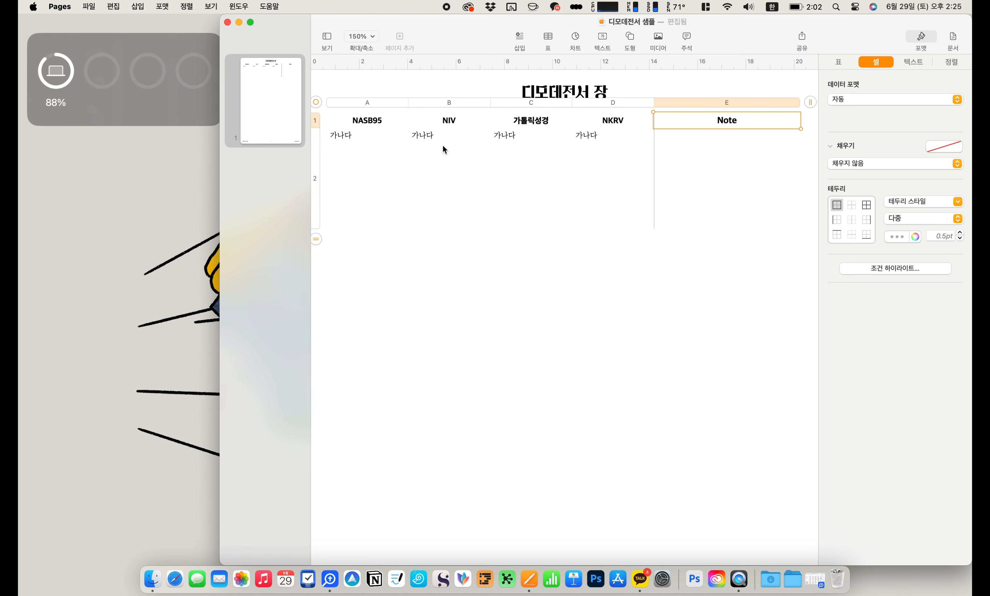
key("Left")
key("Left")
key("Down")
key("Left")
key("Left")
key("Right")
key("Right")
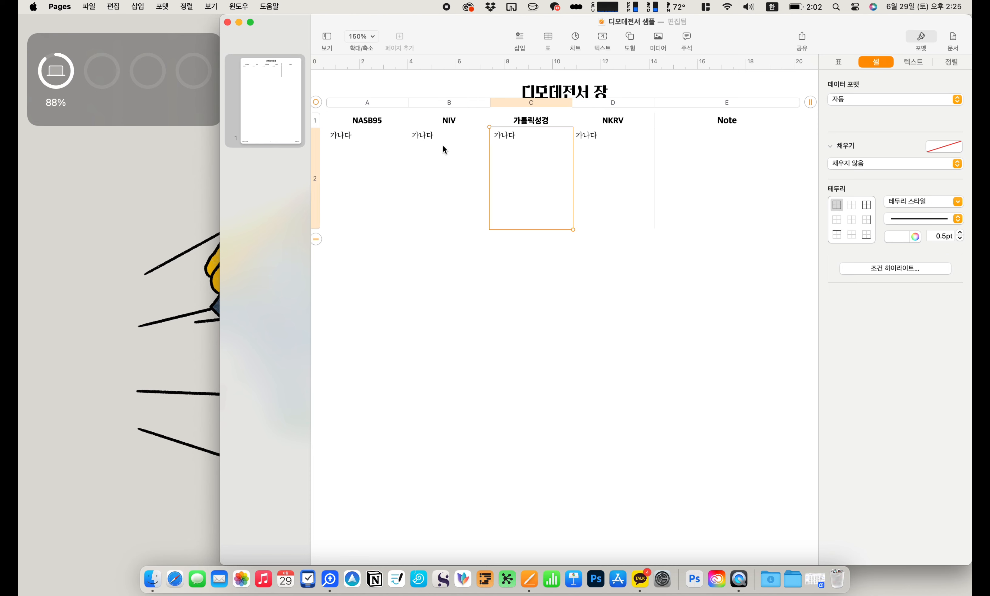
key("Right")
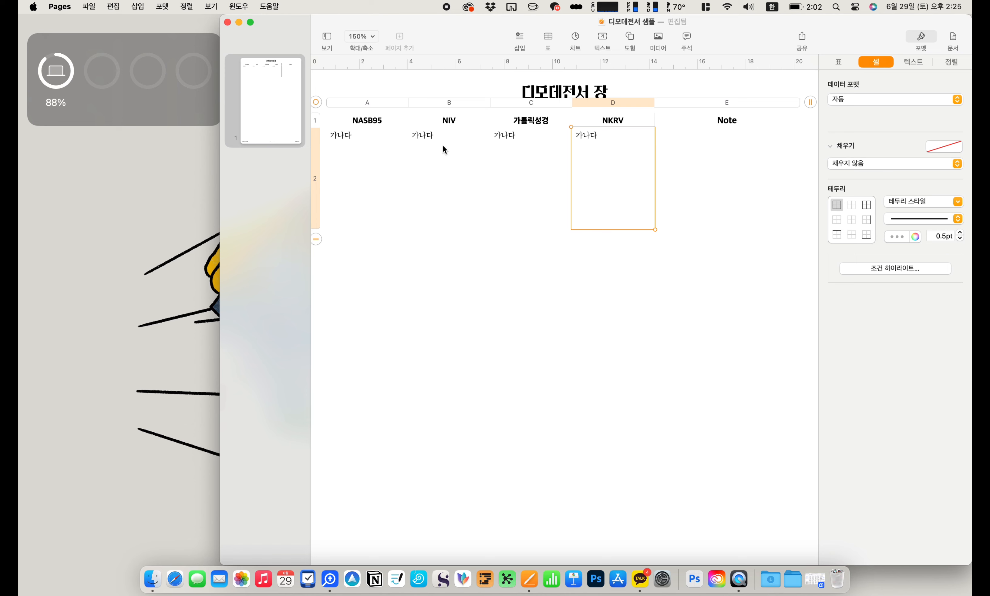
Duplicate the sample page five times so the document has six identical chapter pages.
left_click(269, 132)
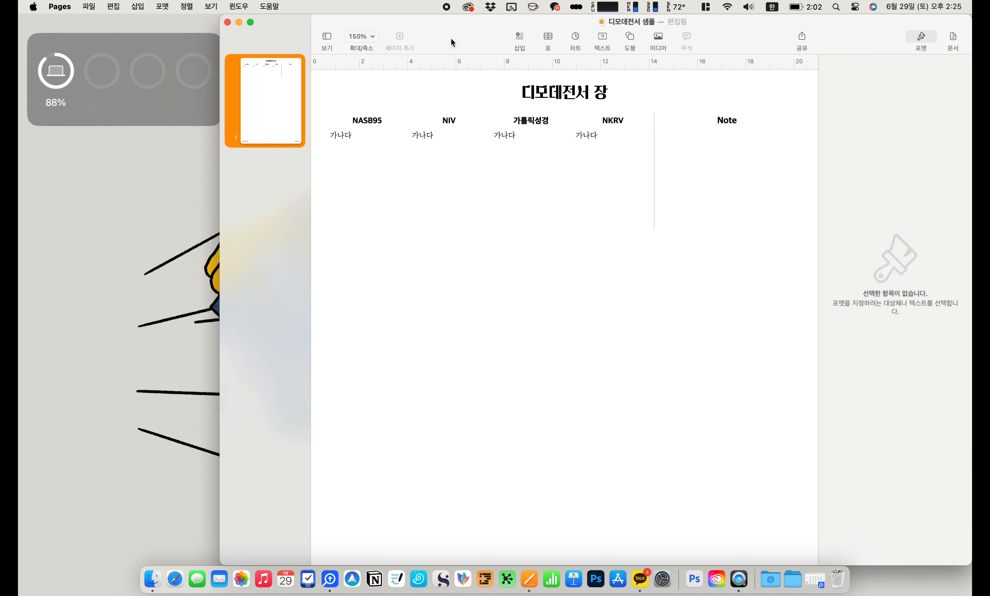
left_click(519, 37)
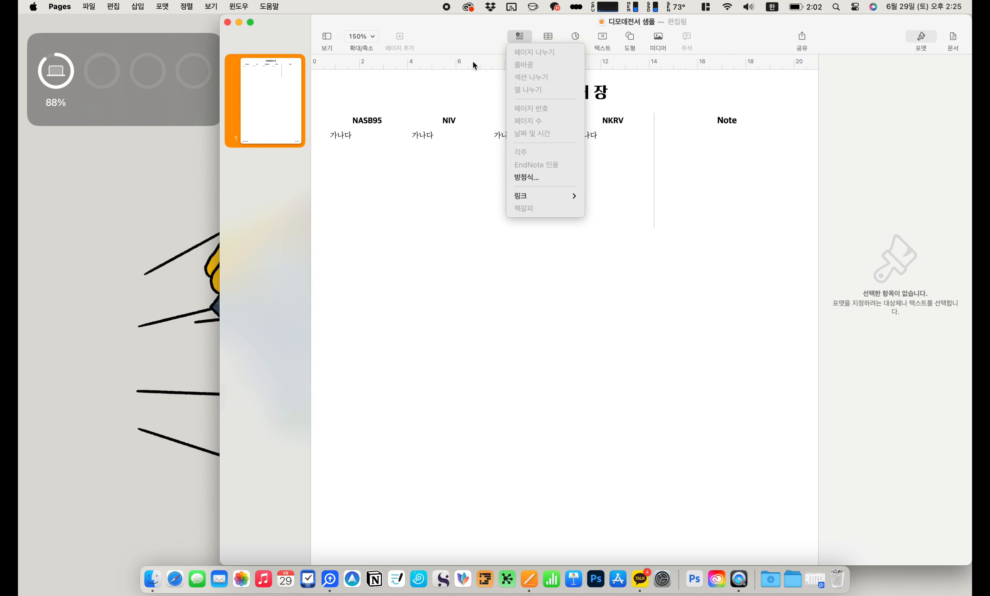
left_click(456, 45)
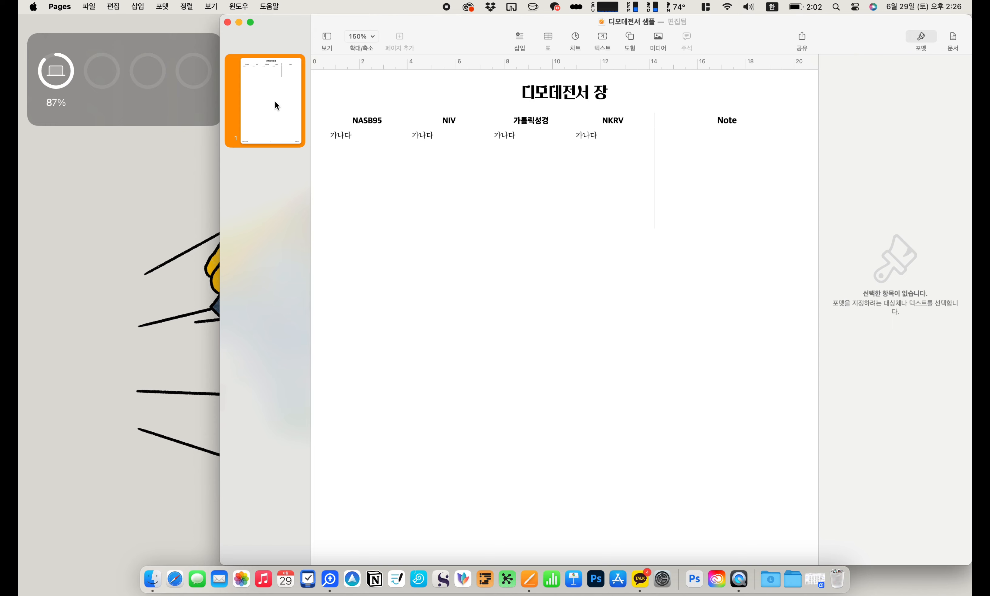
key("super+d")
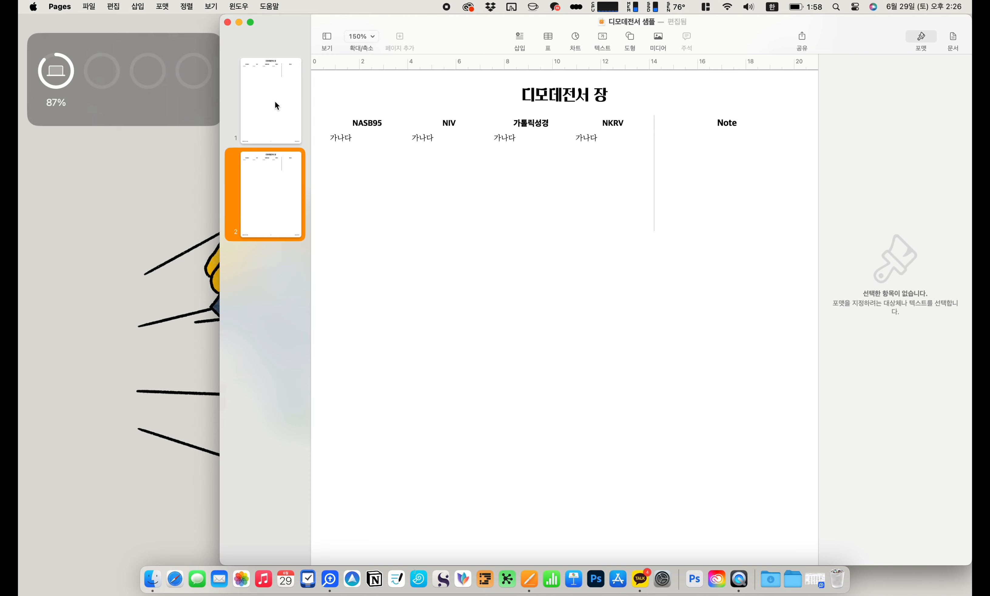
key("super+d")
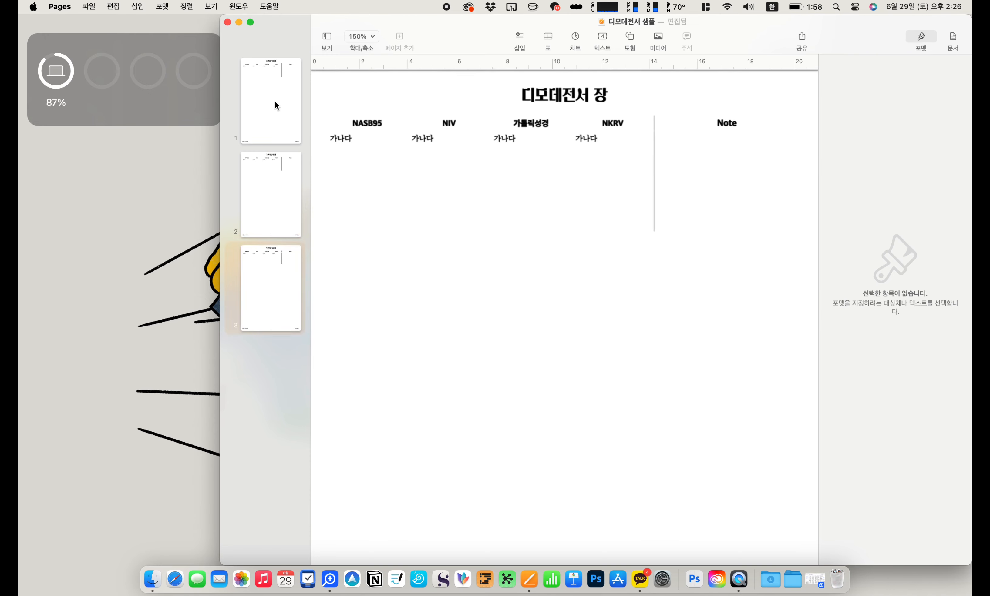
key("super+d")
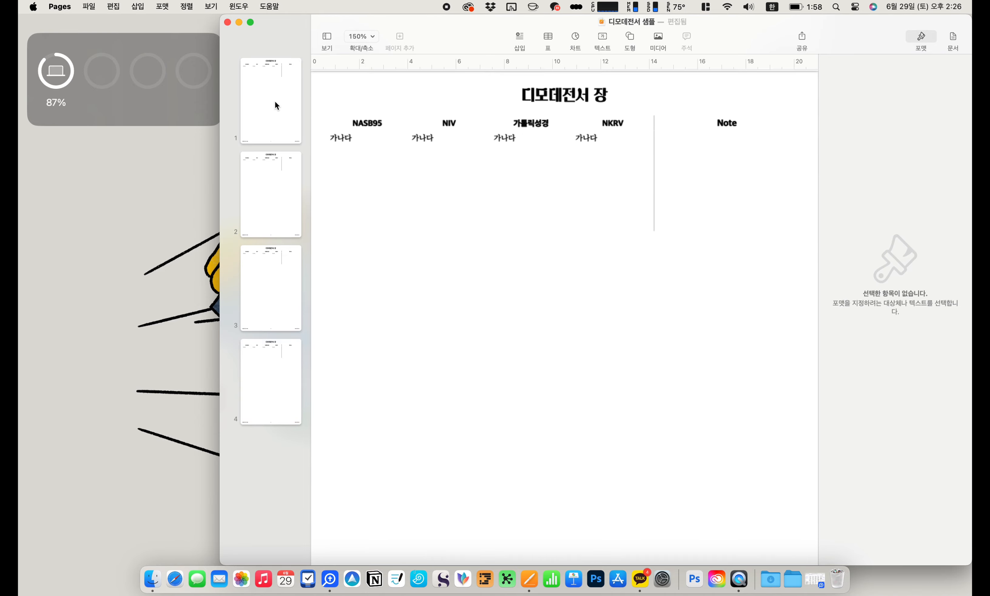
key("super+d")
key("super+d")
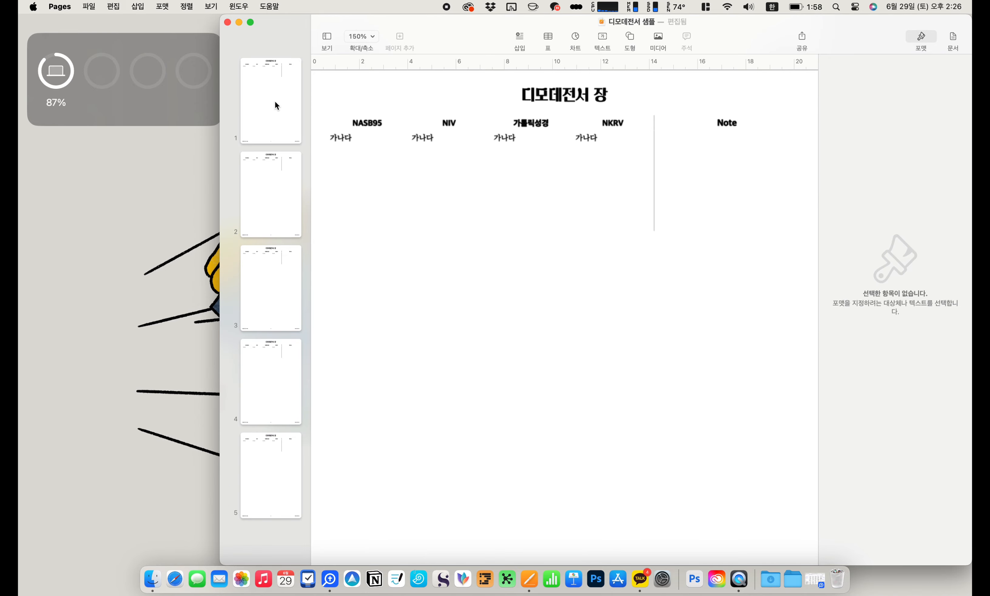
scroll(297, 143, "down", 3)
scroll(289, 129, "up", 3)
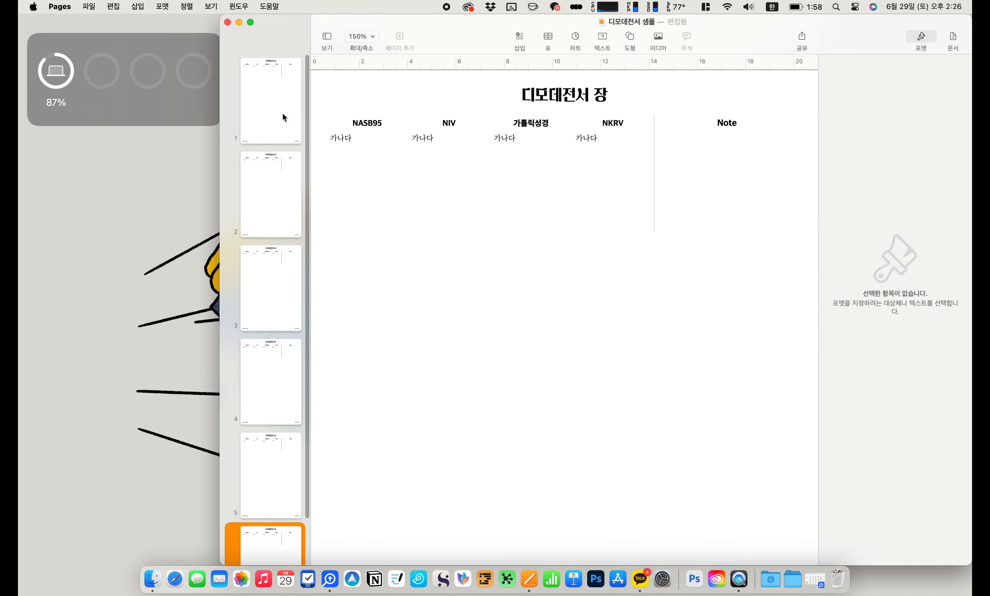
Insert the chapter numbers into the titles of pages 1 and 2, making them 디모데전서 1장 and 디모데전서 2장.
left_click(282, 113)
left_click(591, 95)
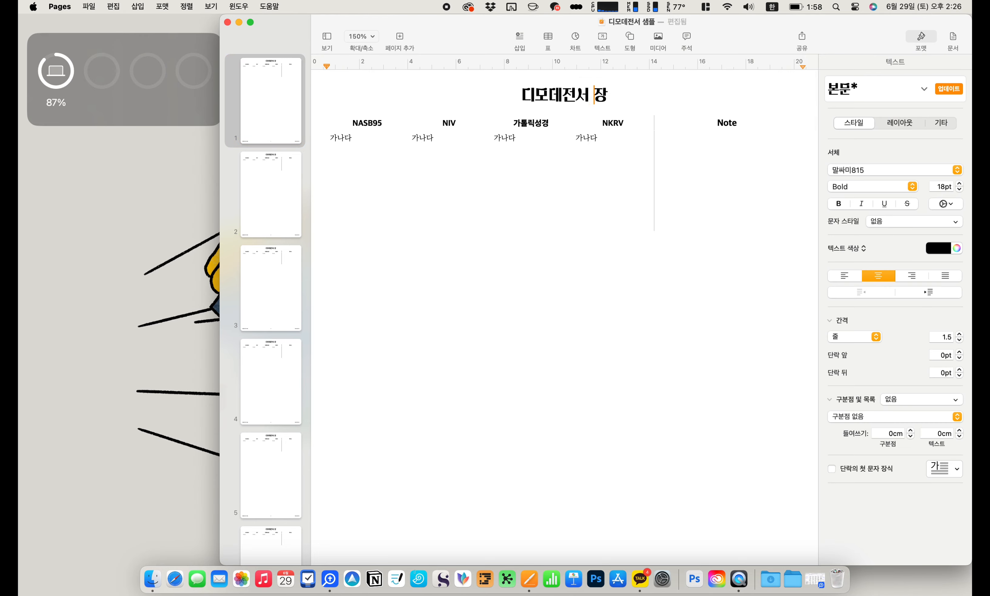
type("1")
left_click(282, 199)
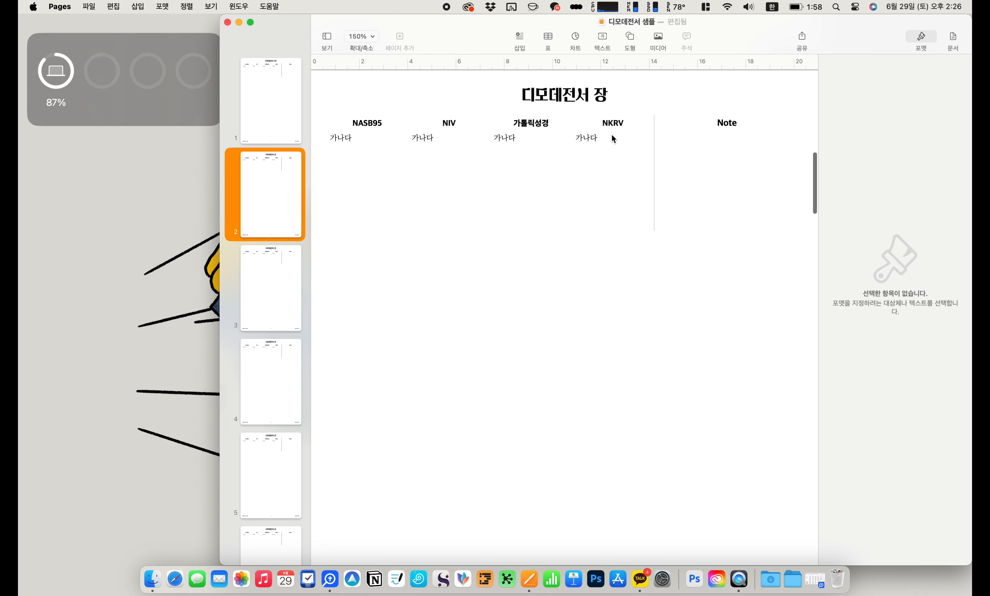
left_click(592, 94)
type("2")
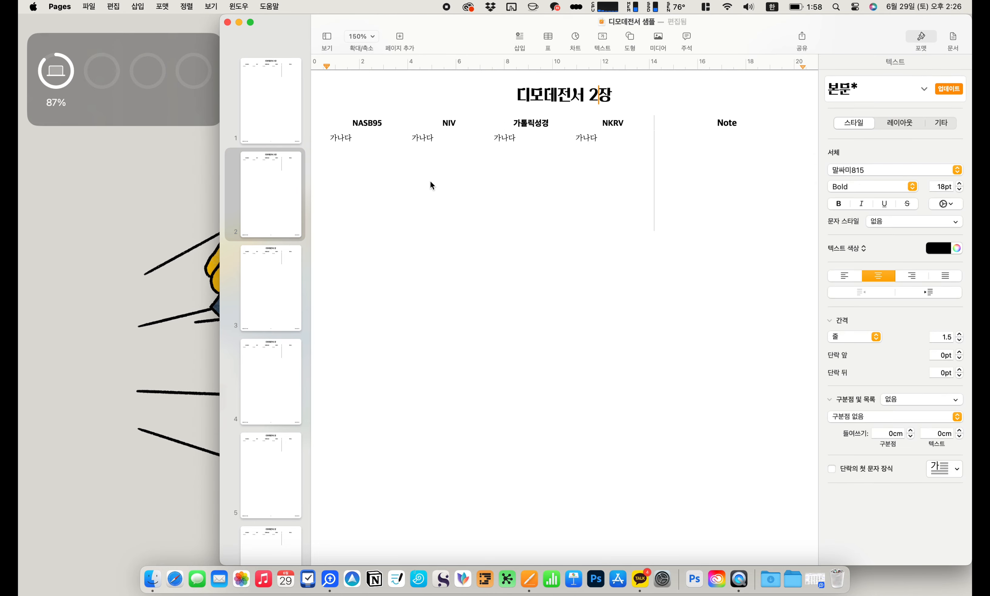
Insert the chapter numbers into the titles of pages 3 and 4, making them 디모데전서 3장 and 디모데전서 4장.
left_click(272, 294)
left_click(593, 95)
type("3")
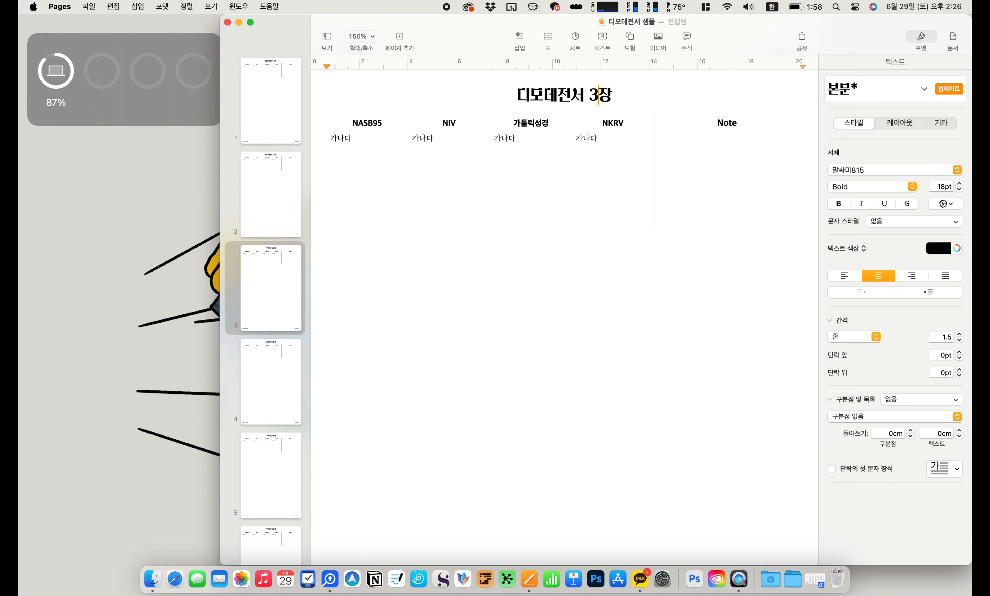
left_click(273, 381)
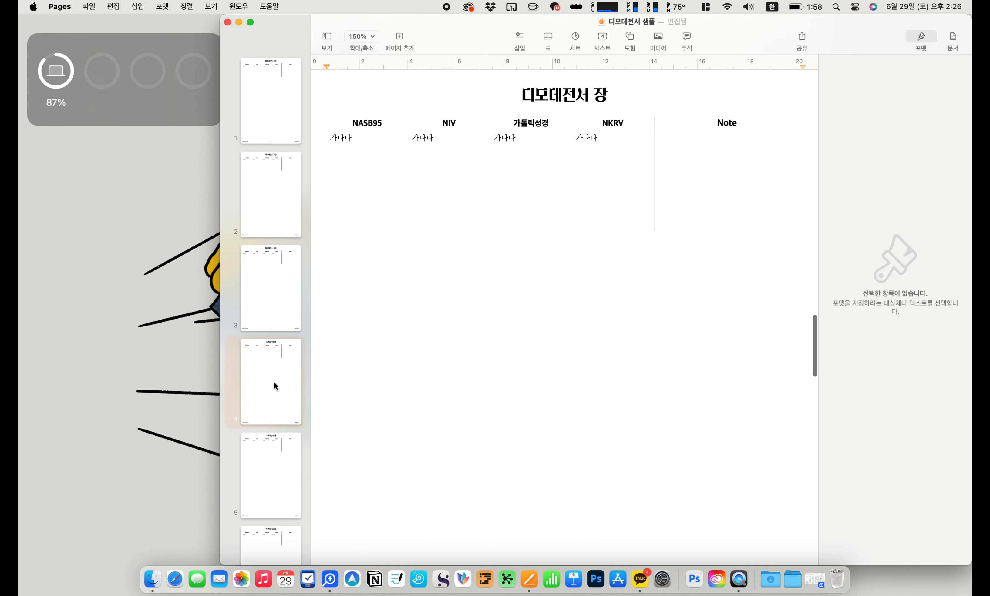
left_click(595, 97)
type("4")
Insert the chapter numbers into the titles of pages 5 and 6, making them 디모데전서 5장 and 디모데전서 6장, and return to page 1.
left_click(279, 471)
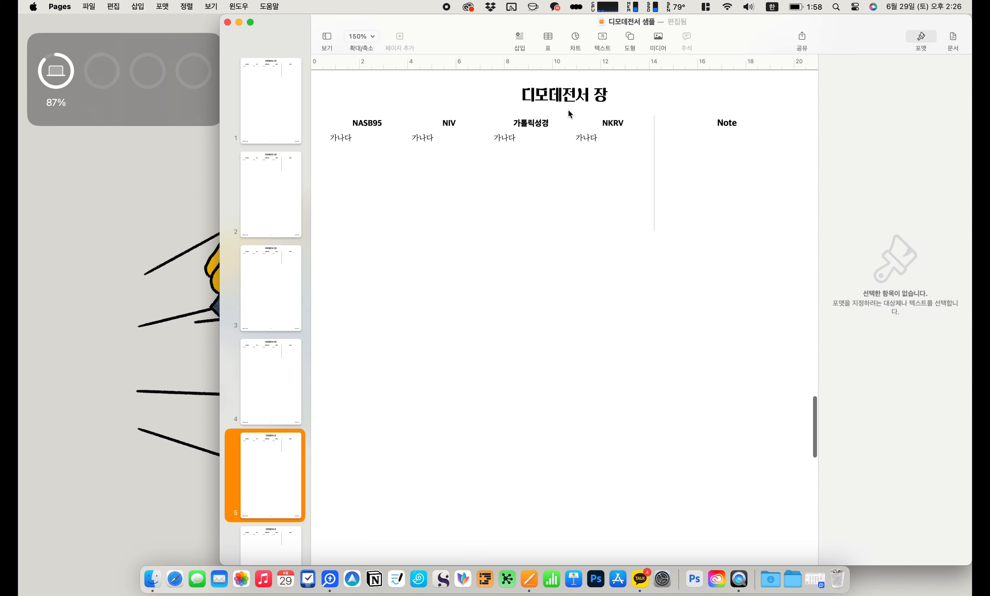
left_click(596, 99)
type("5")
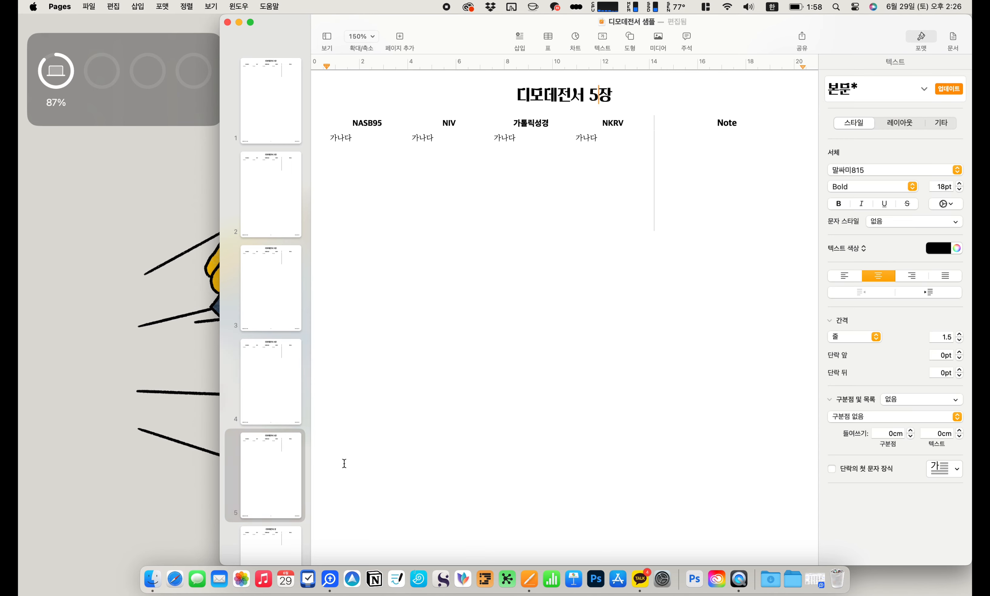
left_click(294, 532)
left_click(594, 96)
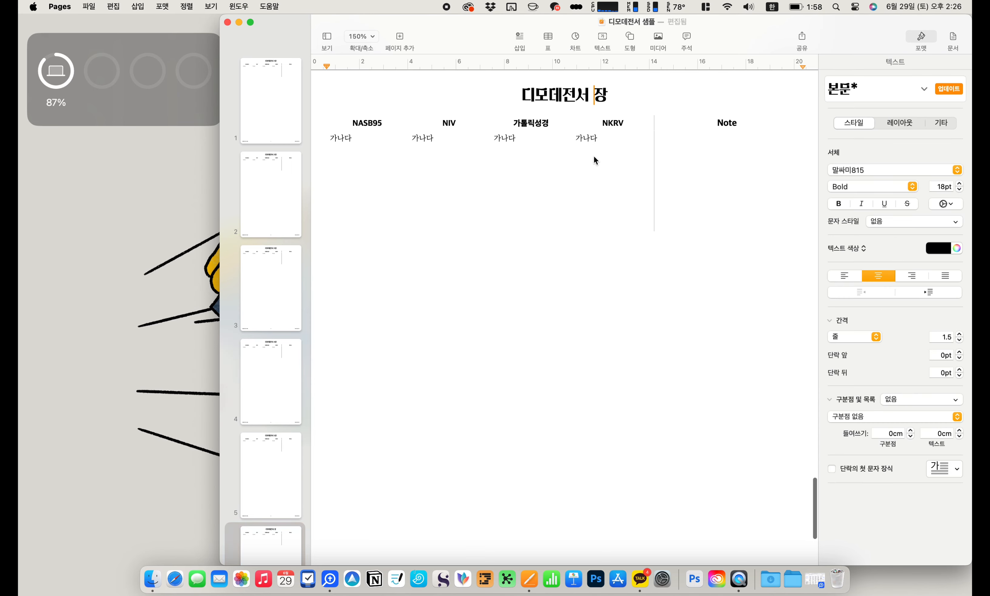
type("6")
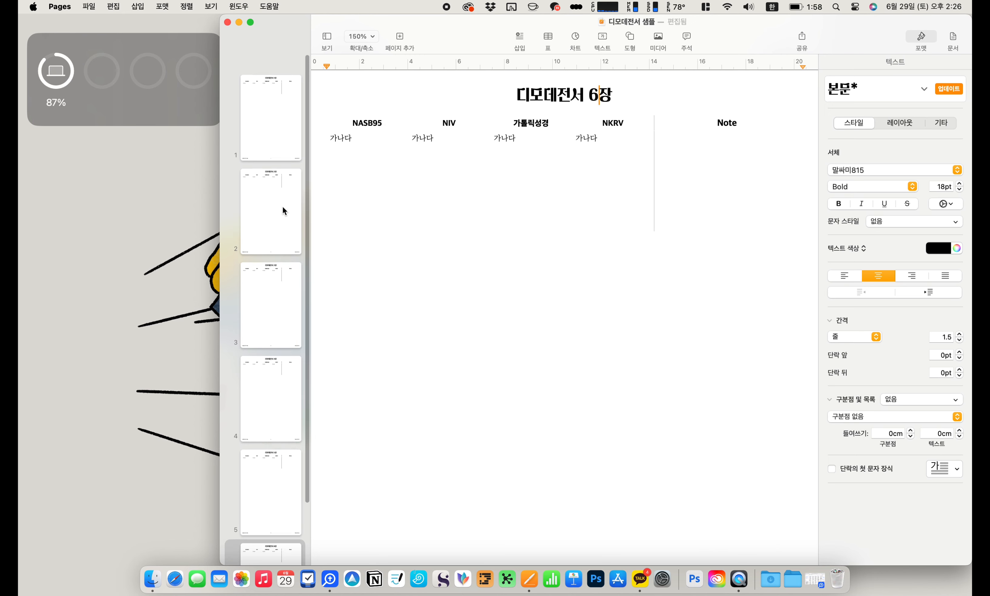
left_click(289, 117)
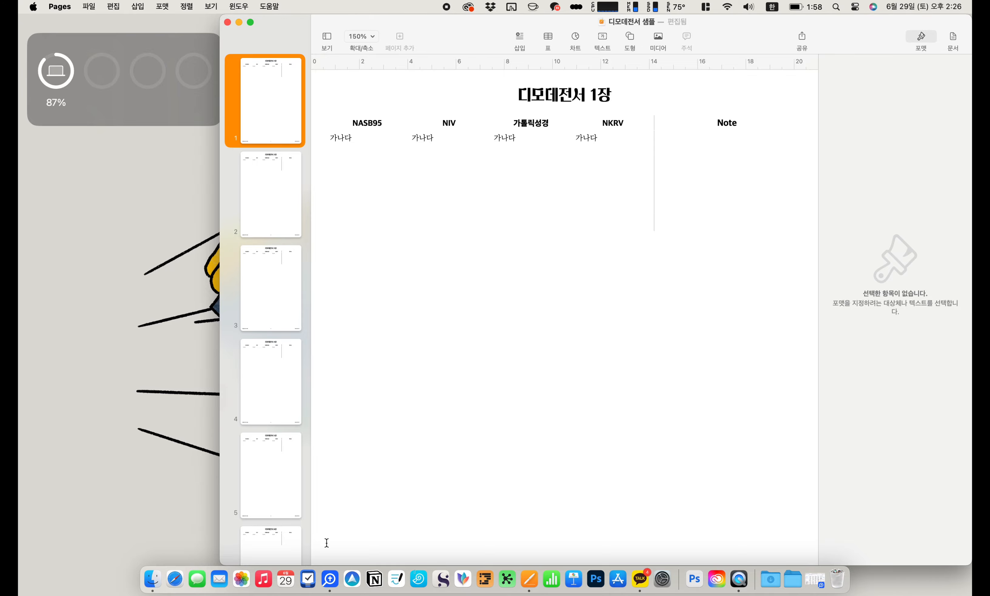
Switch to Logos and bring up the Bible version comparison (역본 비교).
left_click(330, 579)
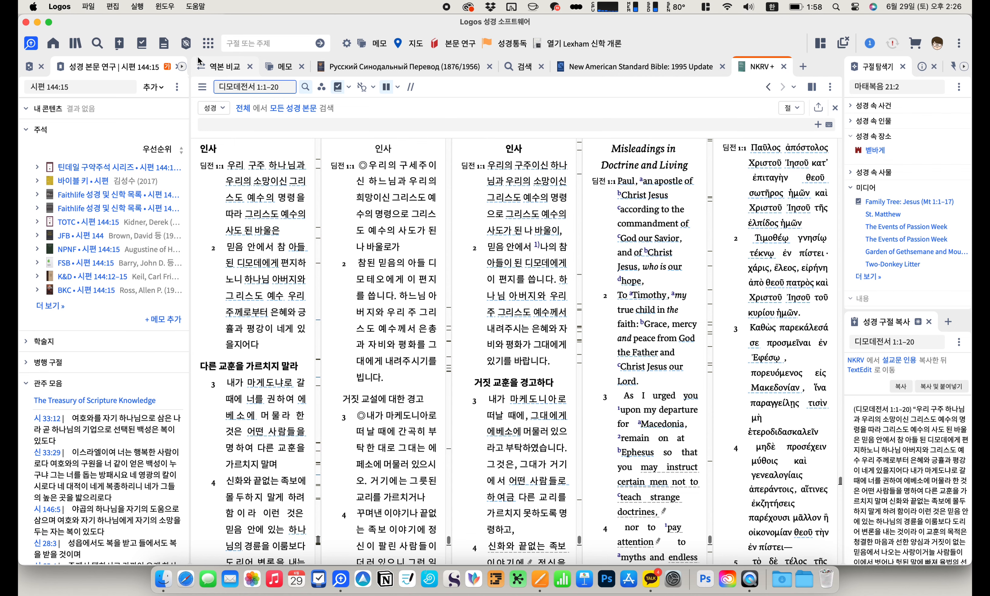
left_click(207, 49)
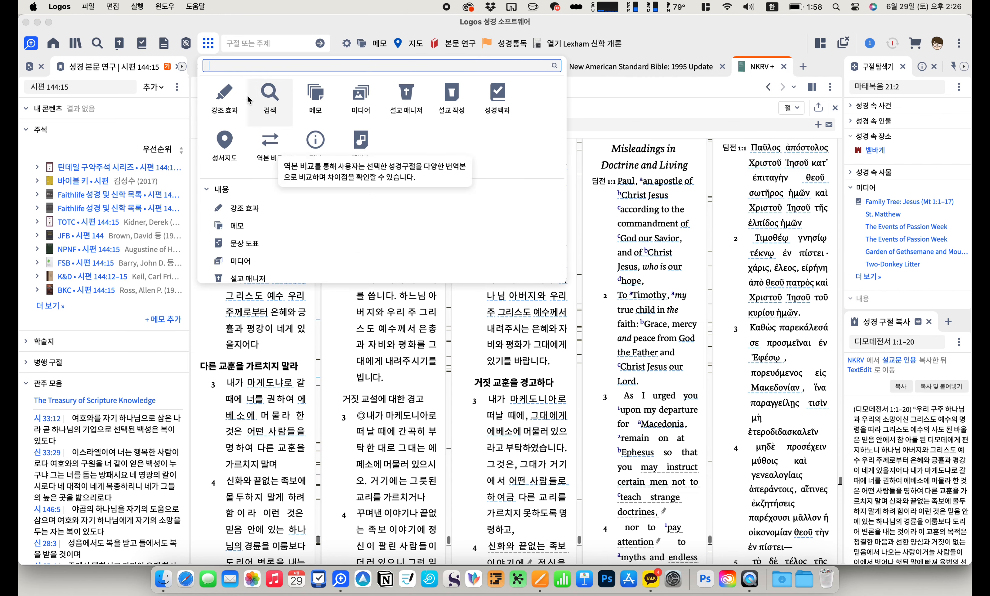
left_click(261, 31)
left_click(227, 67)
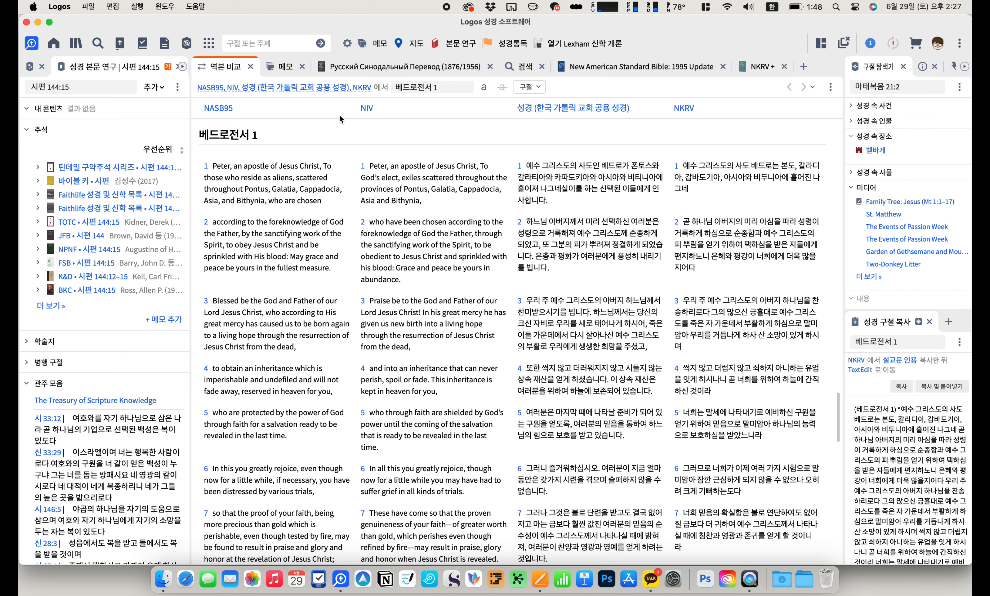
Replace NIV with ESV in the compared translations and place ESV directly after NASB95.
left_click(274, 94)
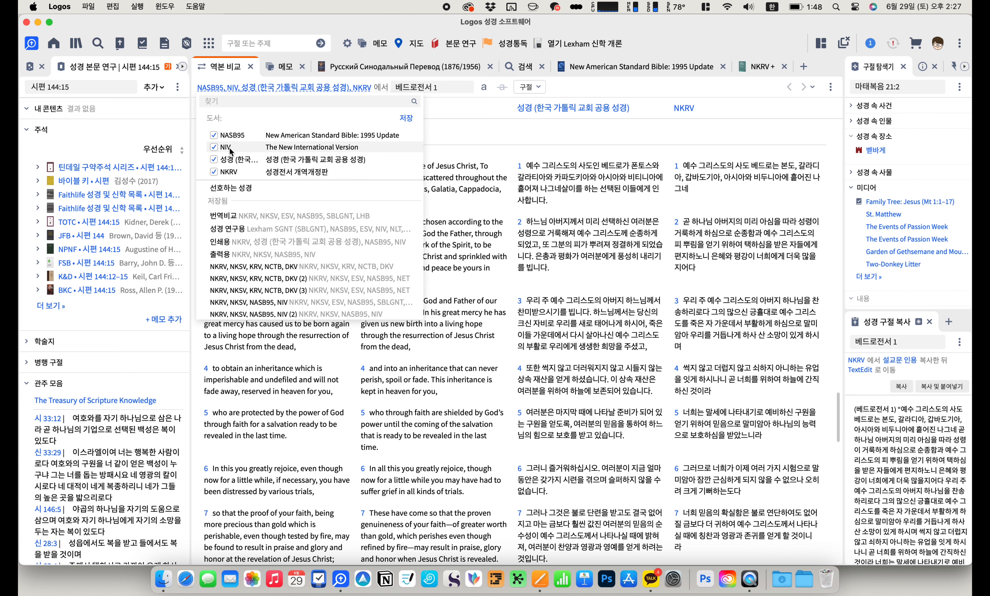
mouse_move(270, 140)
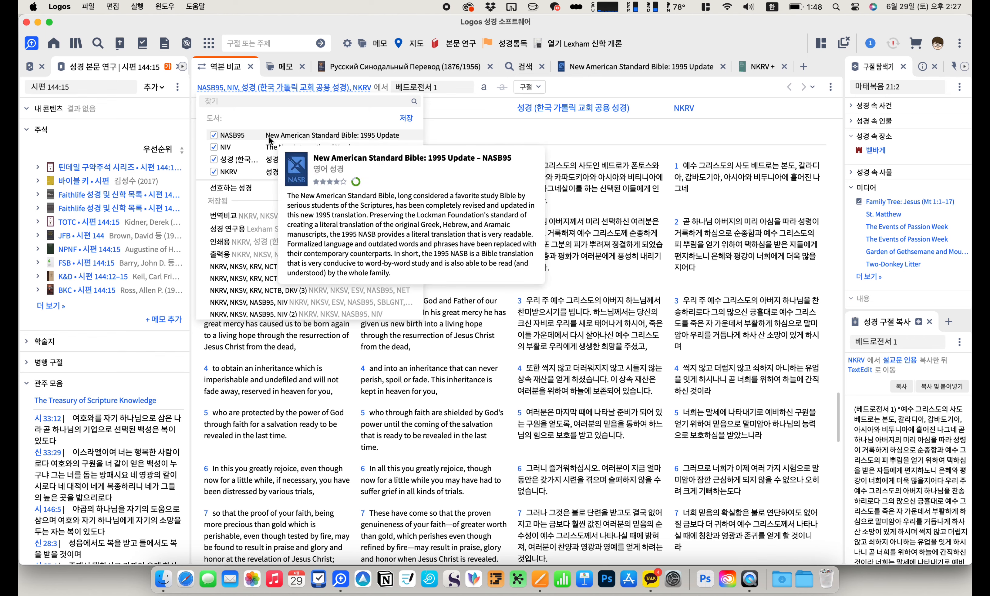
left_click(215, 146)
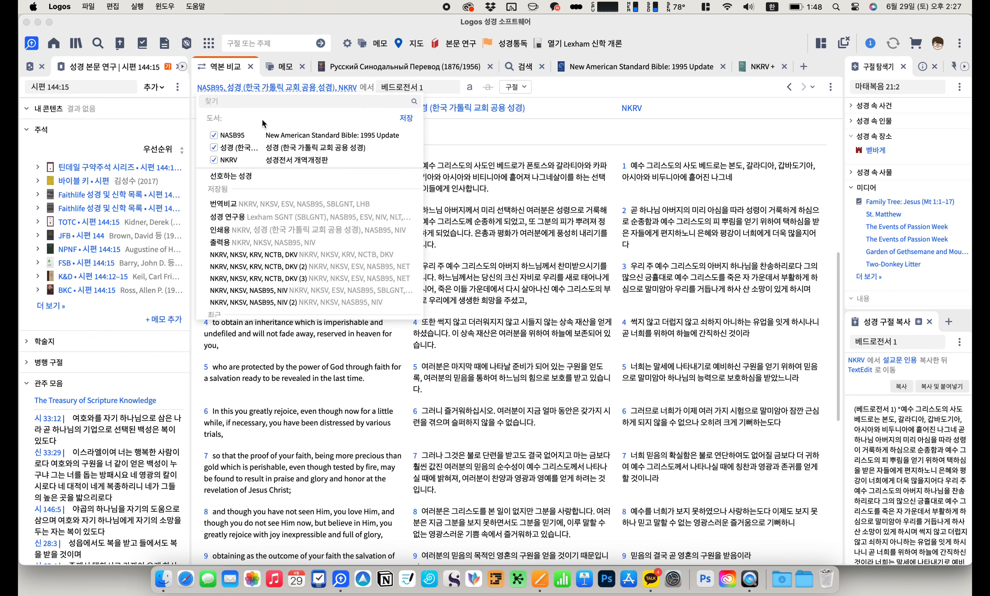
left_click(268, 105)
type("ㄷ")
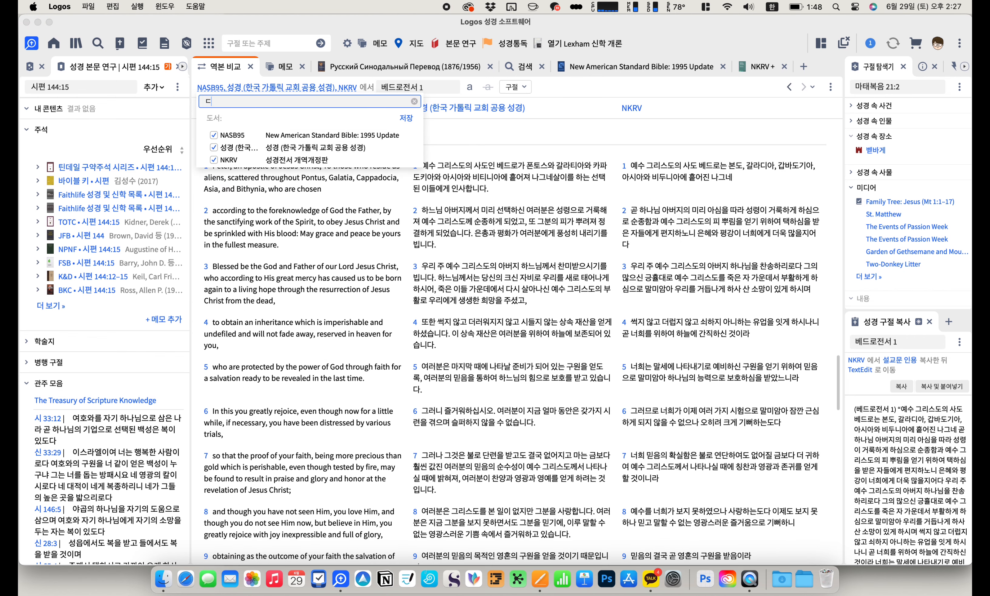
key("Caps_Lock")
type("esv")
key("BackSpace")
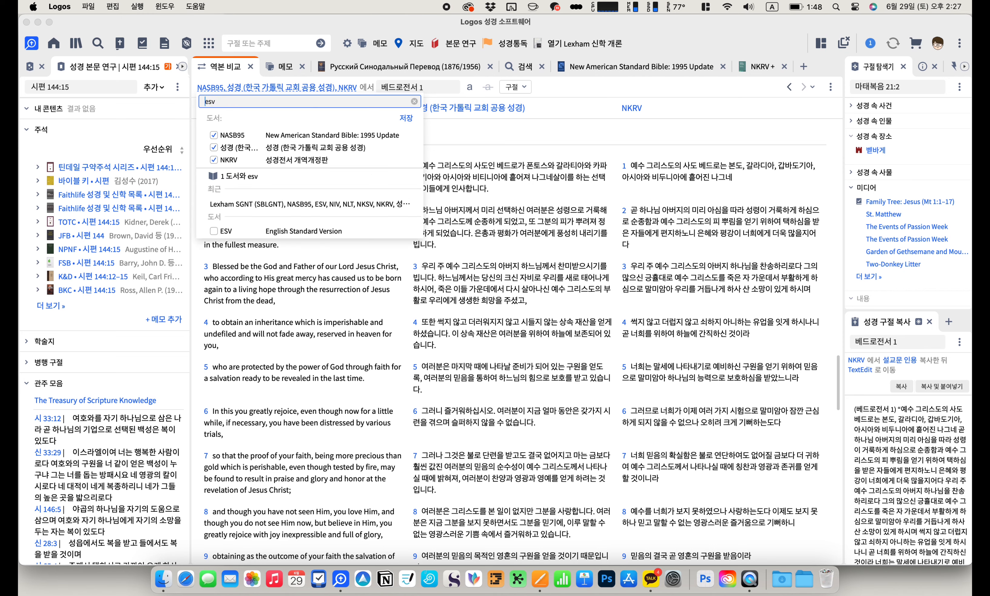
left_click(225, 233)
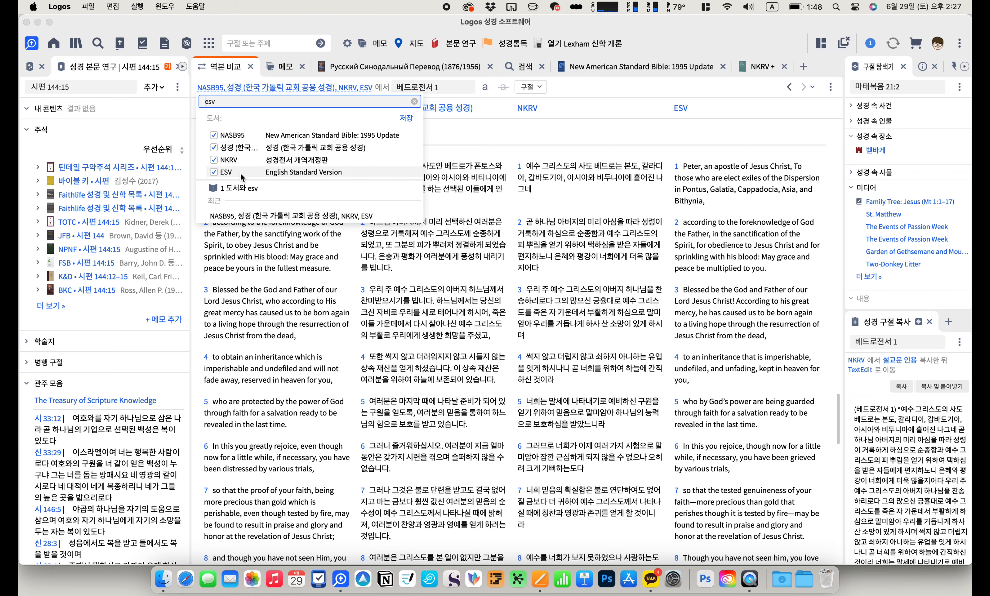
left_click_drag(217, 172, 247, 148)
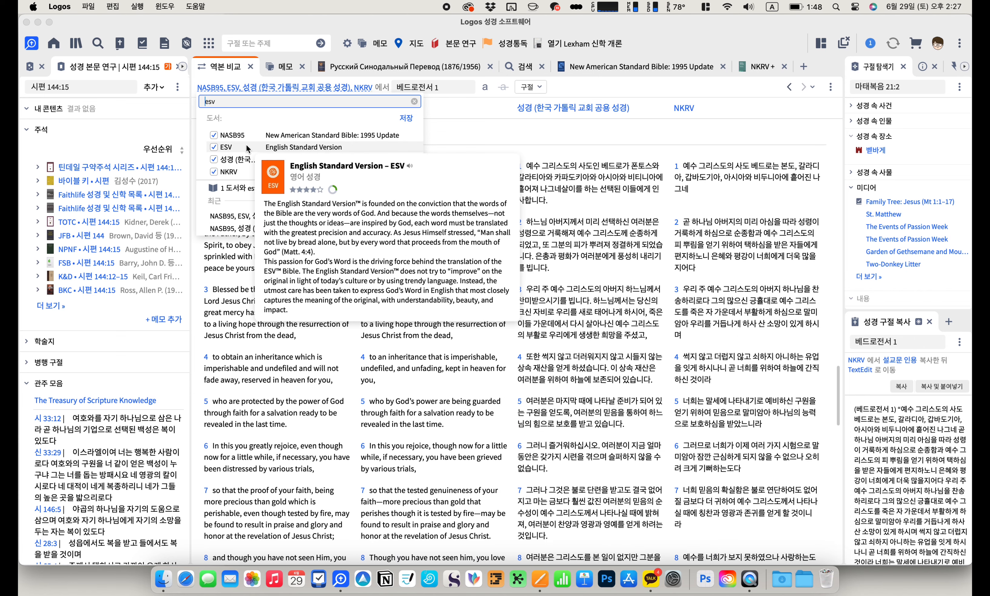
left_click(445, 111)
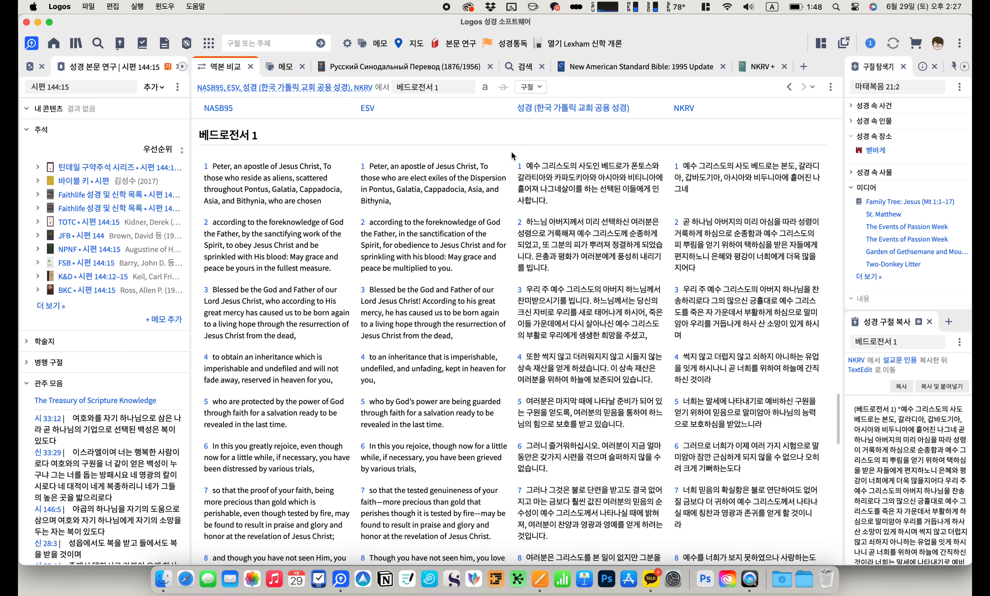
Replace the Korean Catholic Bible with 성경전서 새번역 (NKSV) in the compared translations and place it ahead of NKRV.
left_click(299, 89)
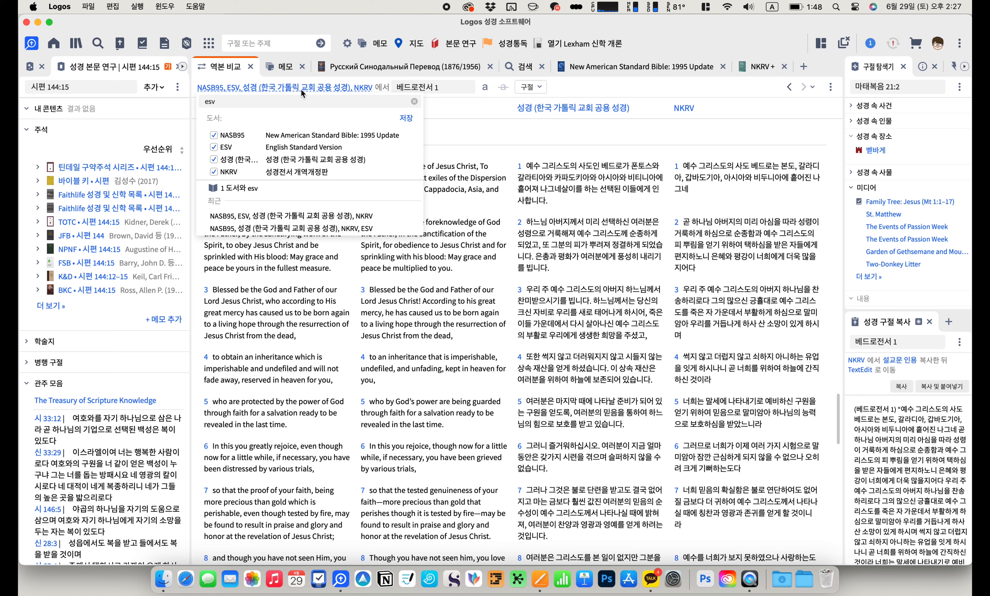
left_click(215, 159)
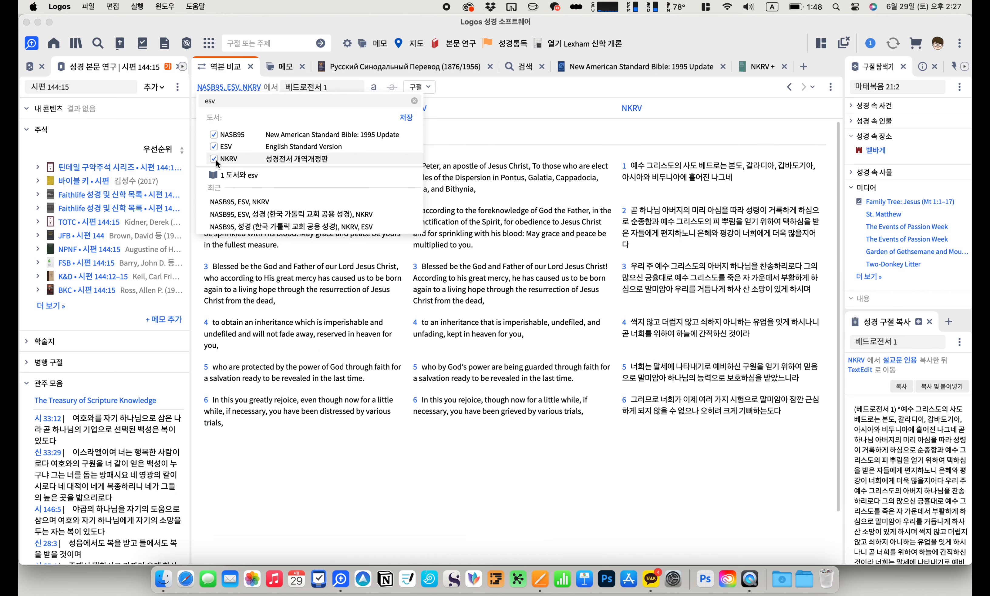
left_click(270, 101)
key("BackSpace")
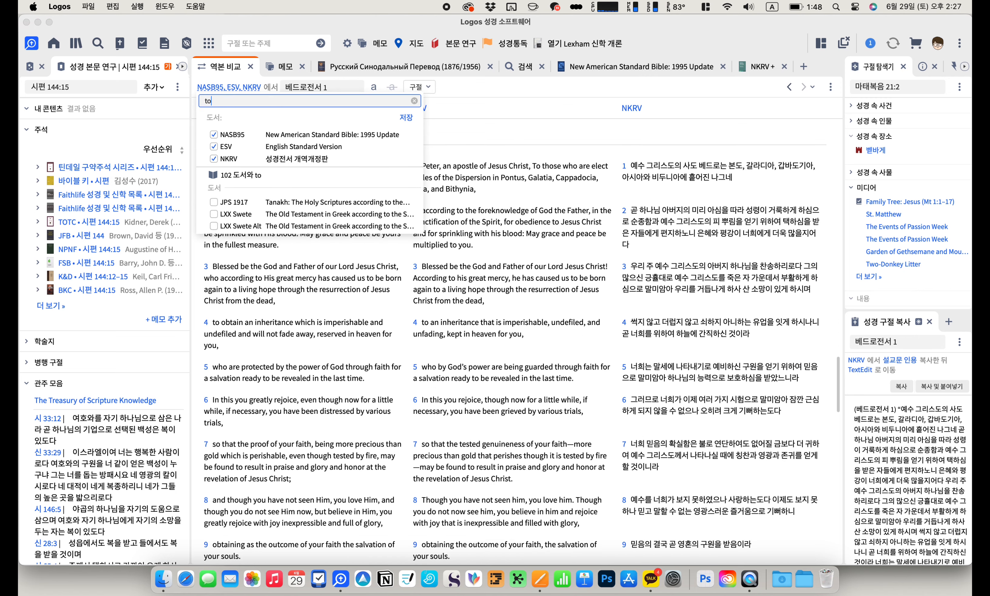
key("ctrl+space")
type("새번역")
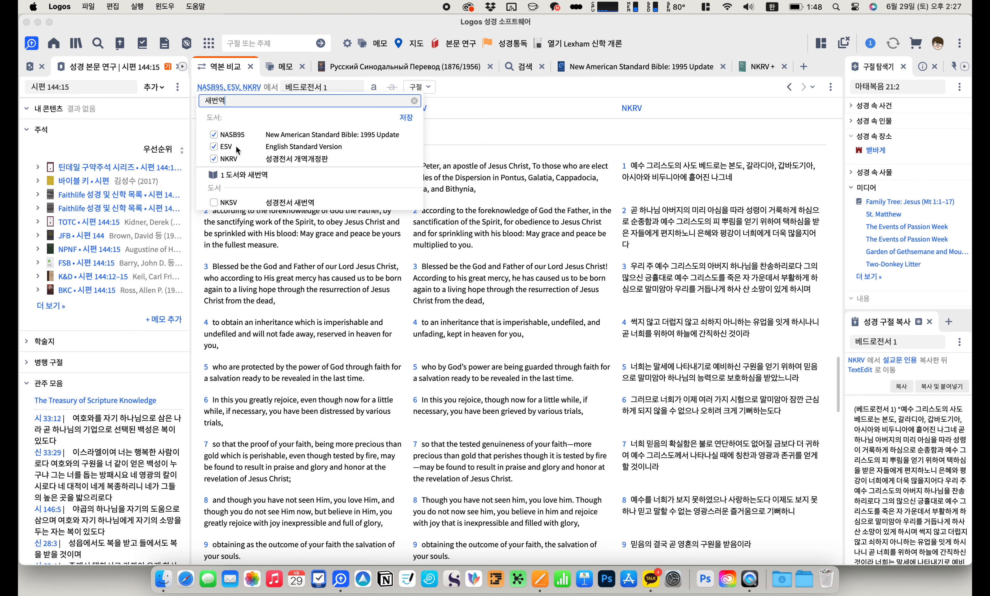
left_click(219, 202)
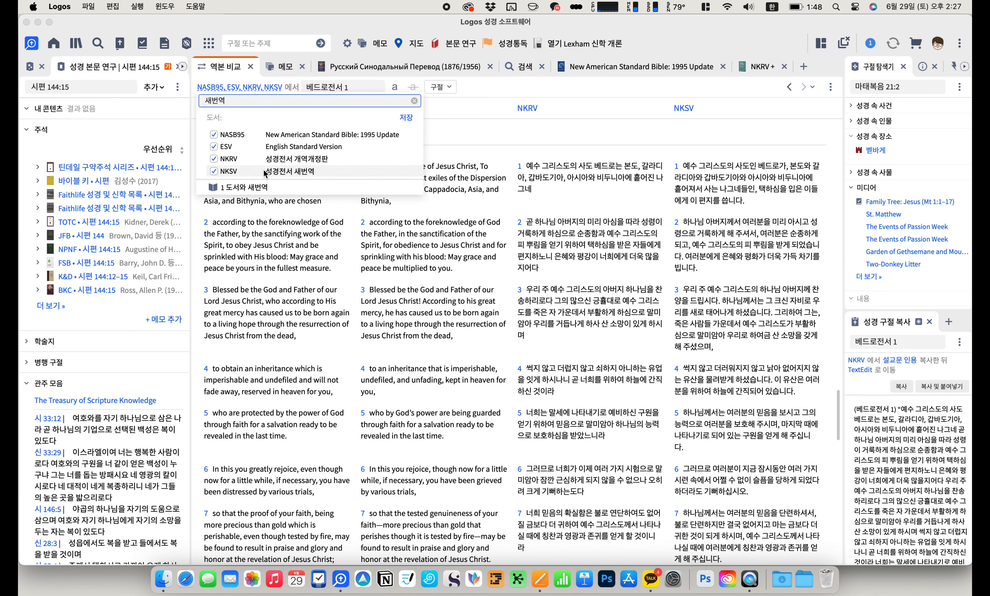
left_click_drag(292, 160, 293, 173)
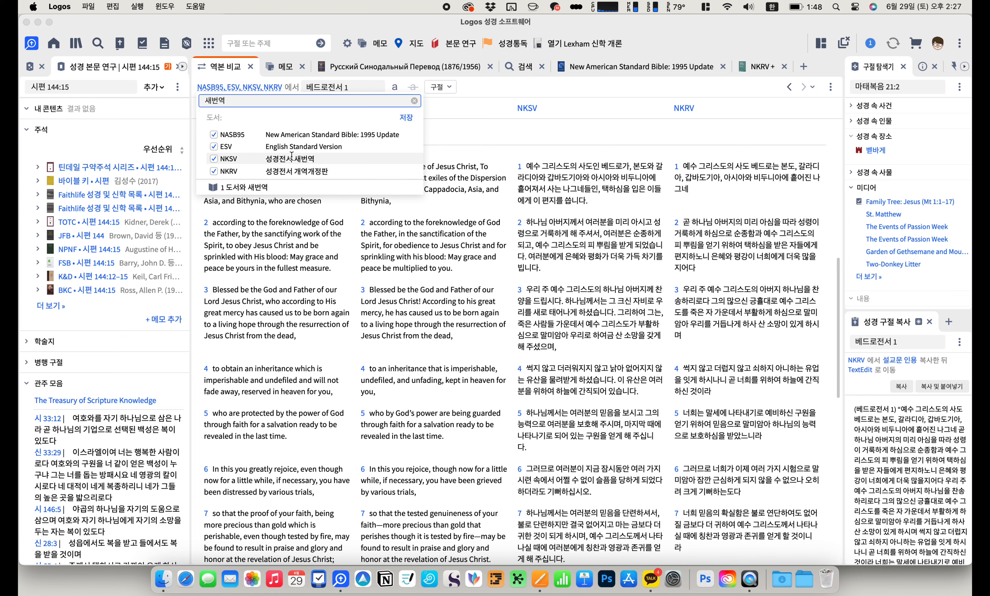
left_click(486, 132)
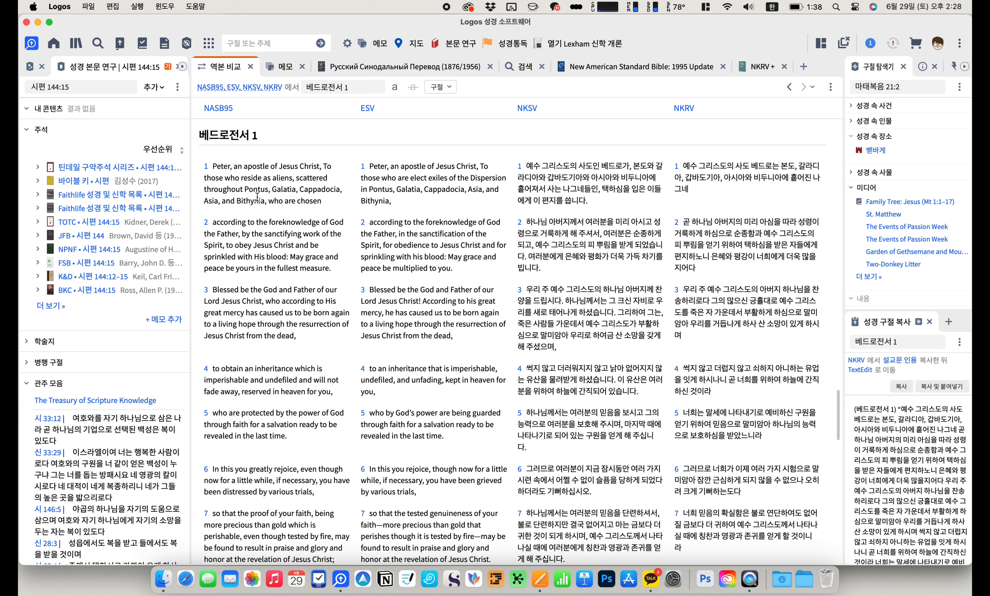
Set the compared passage to 디모데전서 1 and export the comparison to the clipboard.
left_click(350, 88)
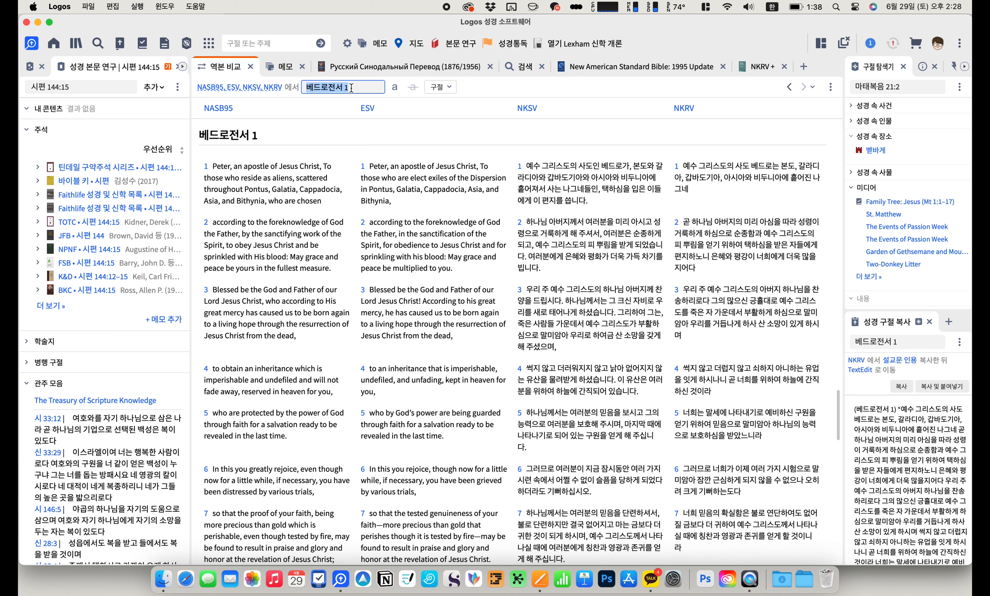
type("디모데전서")
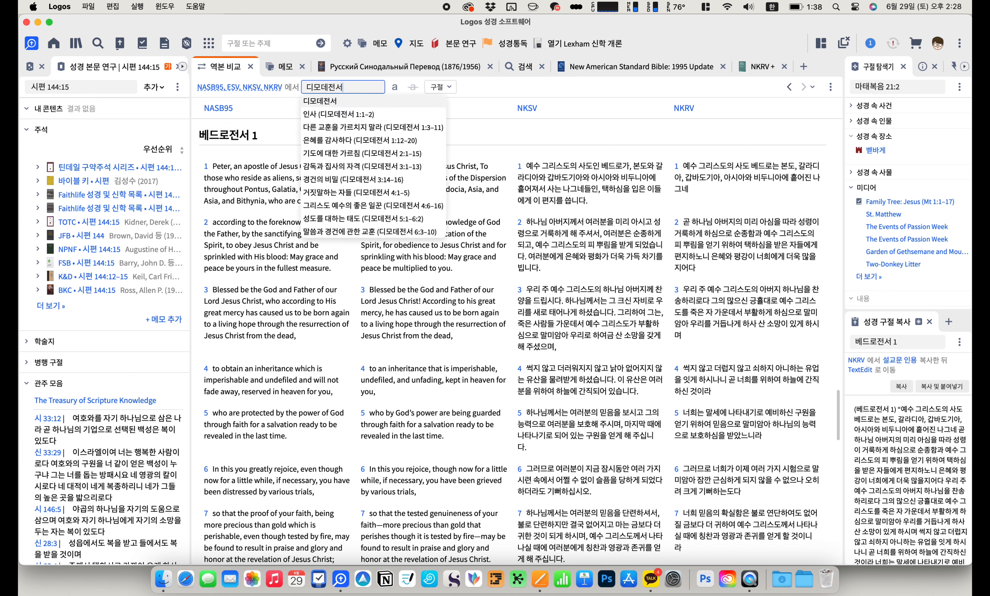
type("1")
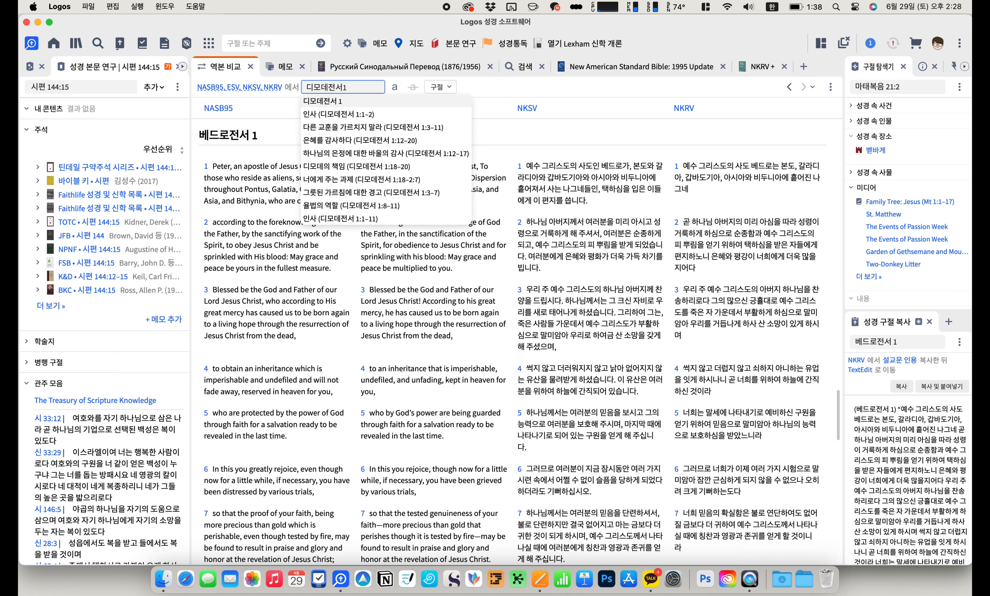
key("Return")
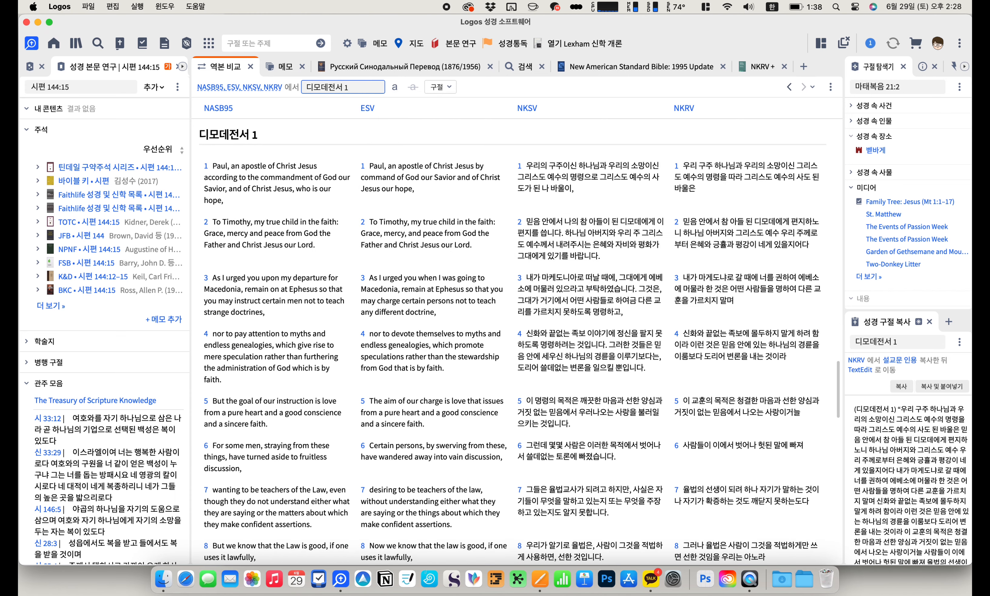
key("super+p")
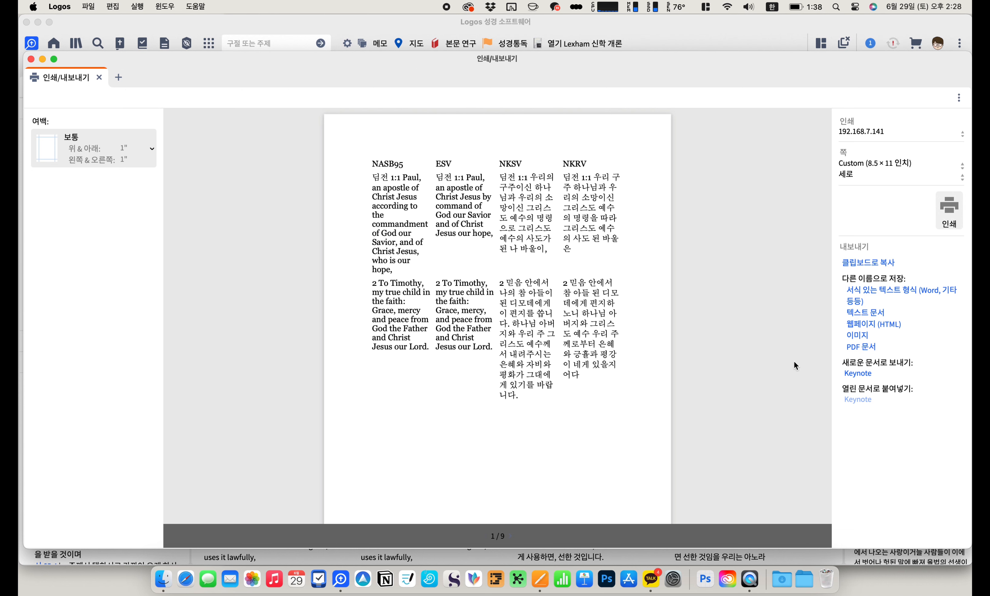
left_click(862, 263)
Switch to Pages and paste the copied comparison into page 1's table, starting at the body cell under NASB95.
left_click(542, 582)
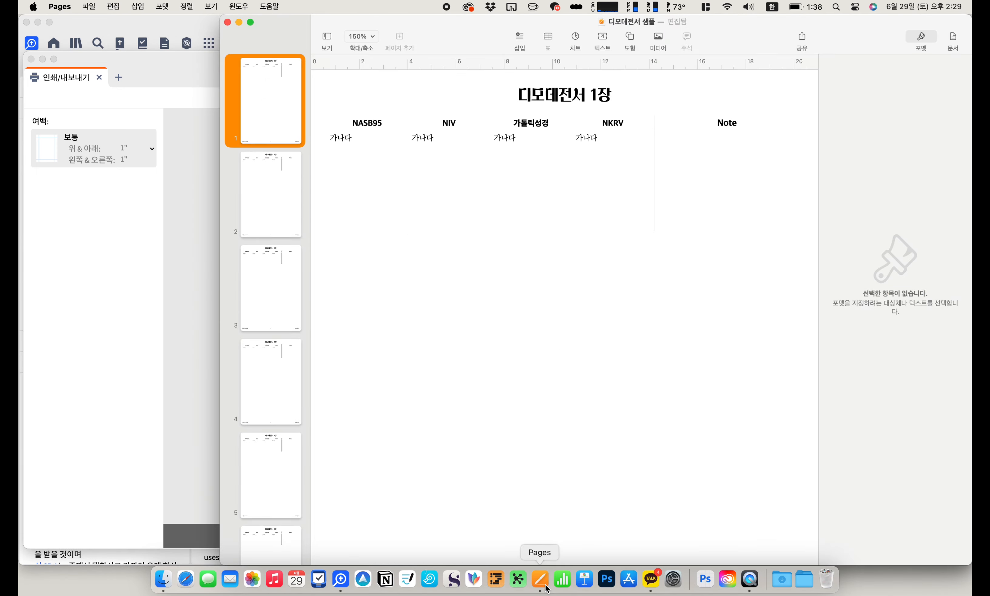
left_click(353, 164)
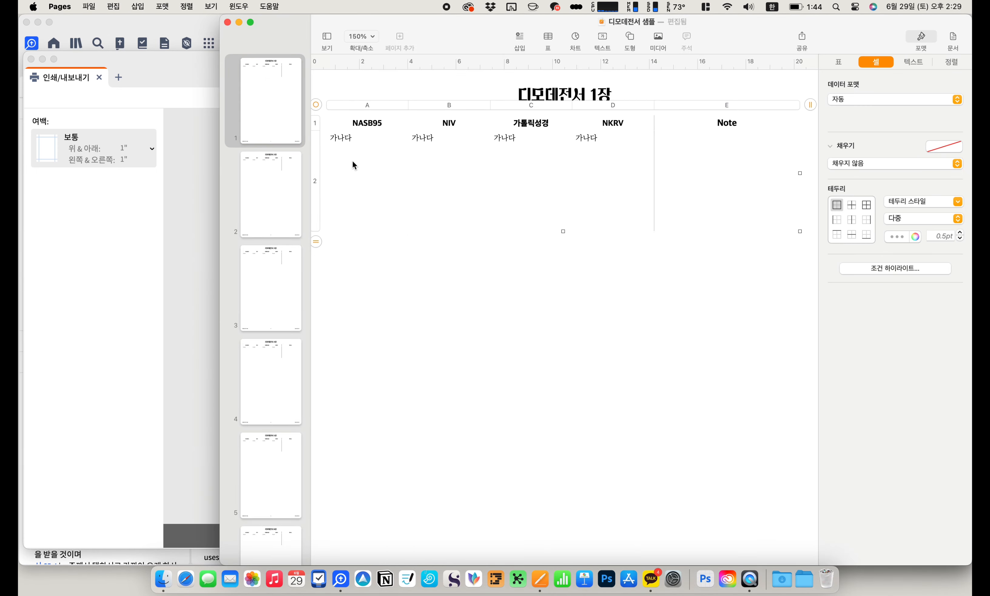
left_click(353, 161)
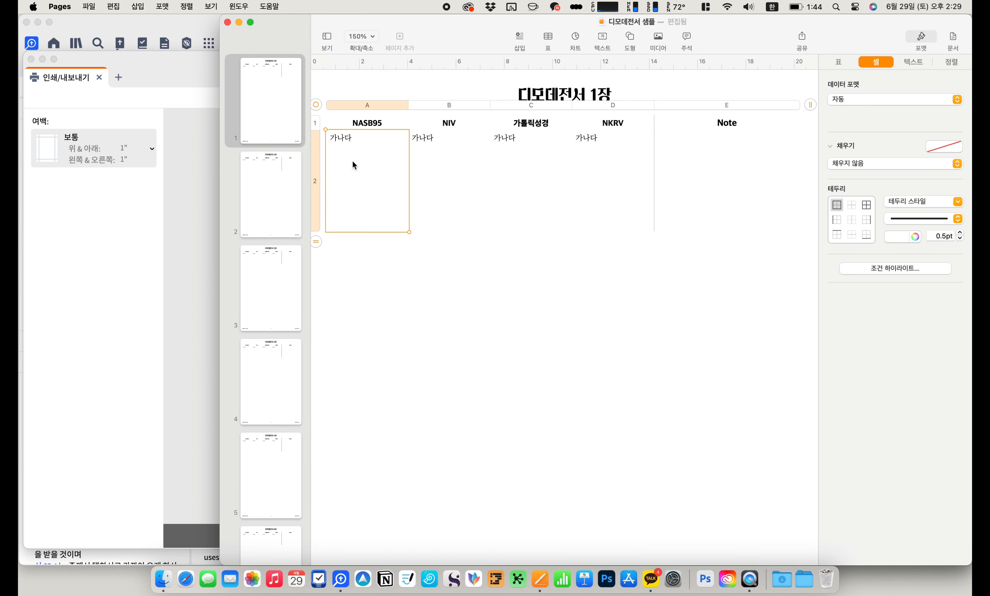
left_click(430, 157)
left_click(381, 172)
left_click(476, 192)
left_click(395, 199)
key("super+v")
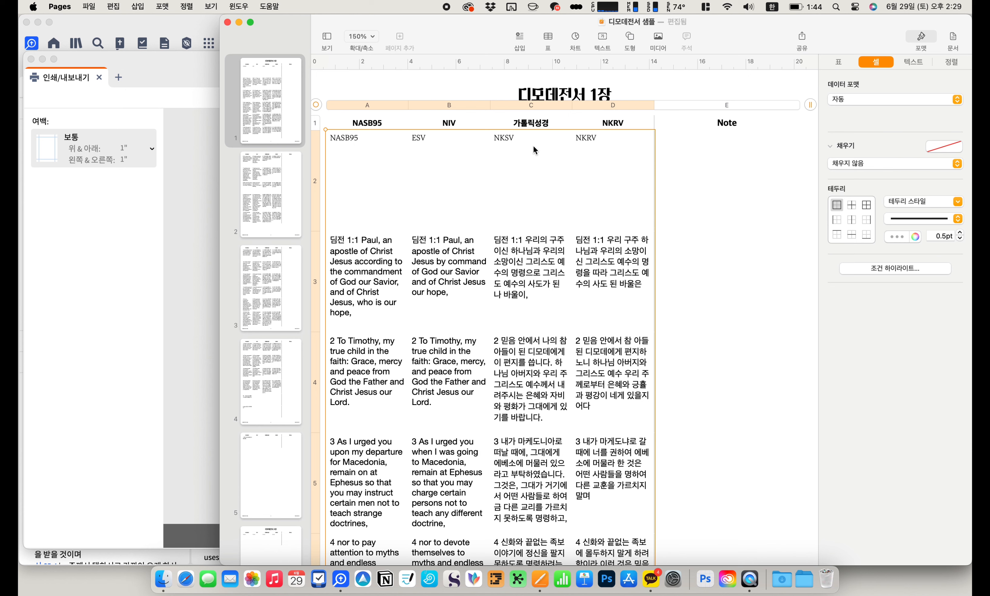
Copy the four translation labels NASB95, ESV, NKSV and NKRV from row 2 into the 디모데전서 1장 table's header row, replacing the old headings.
left_click(348, 145)
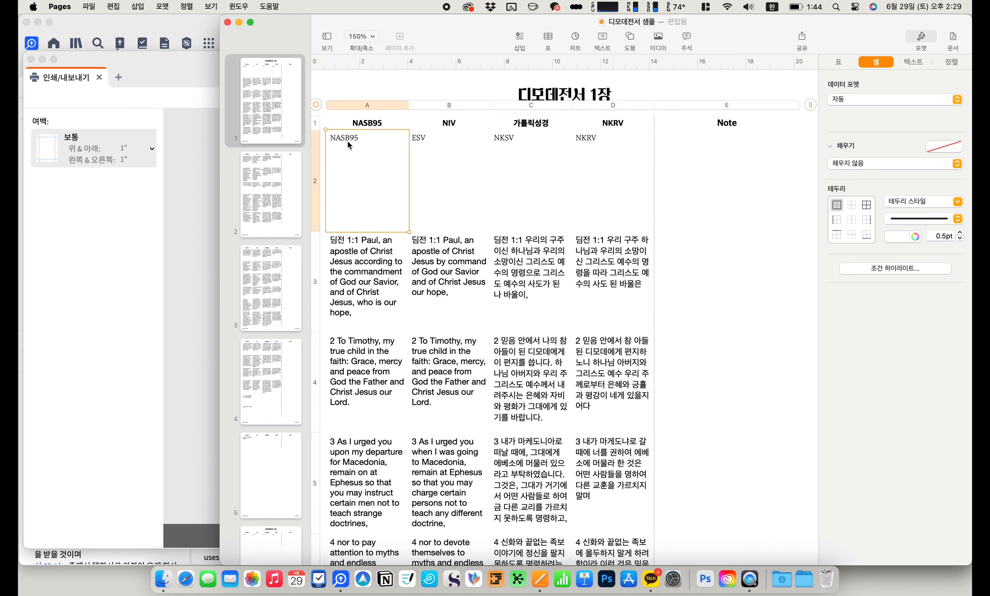
key("shift+Right")
key("shift+Right")
key("shift+Right")
key("super+c")
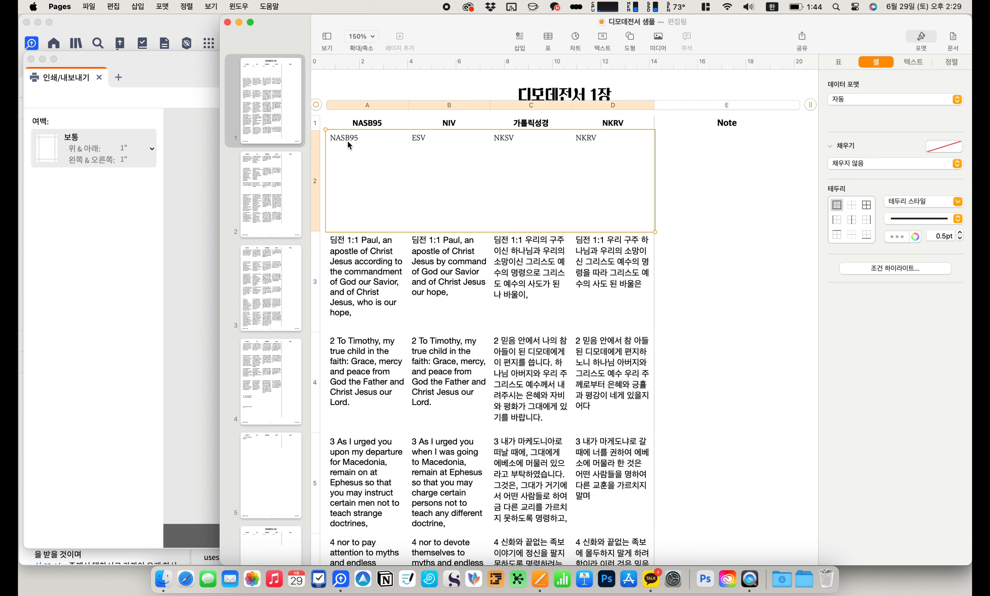
key("Up")
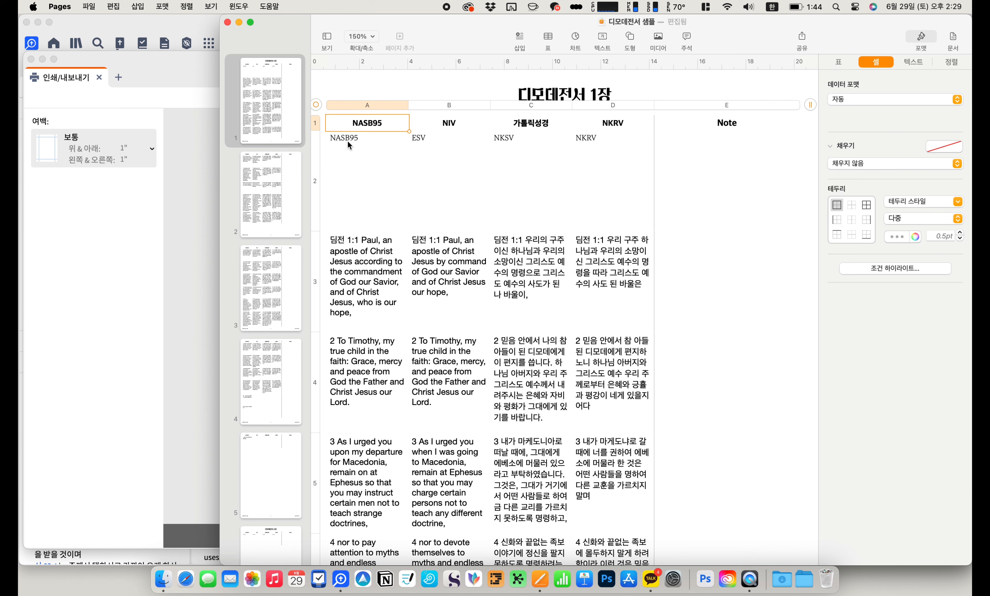
key("super+v")
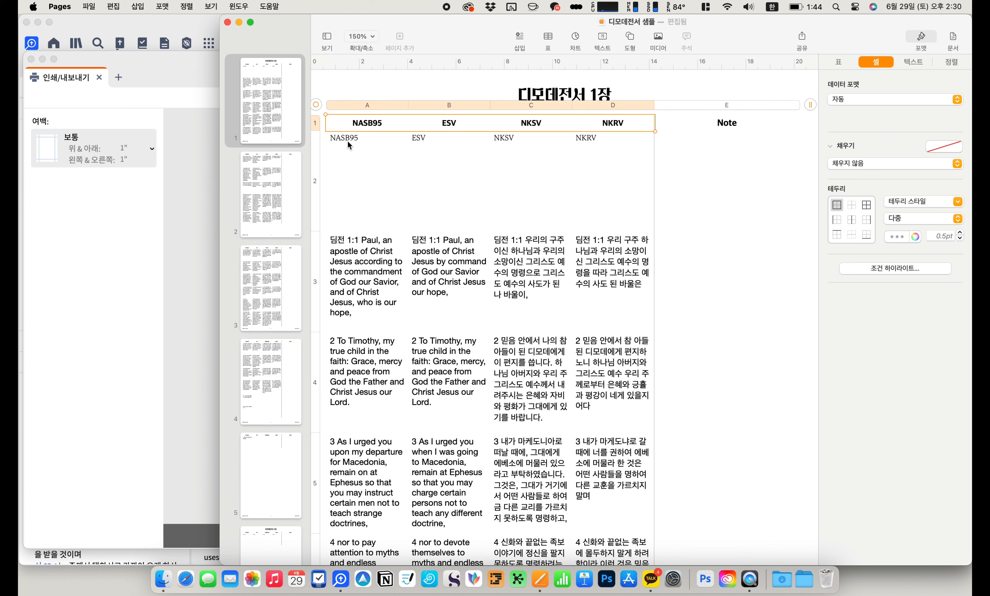
Apply row 2's text style to all body cells in columns A to D, from row 2 to the table's last row.
left_click(347, 141)
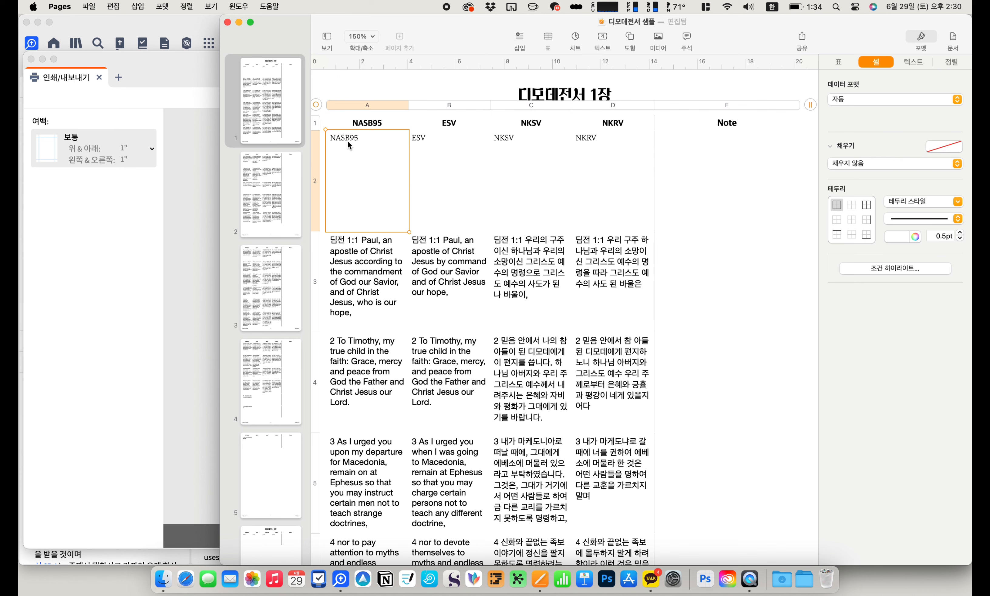
key("Right")
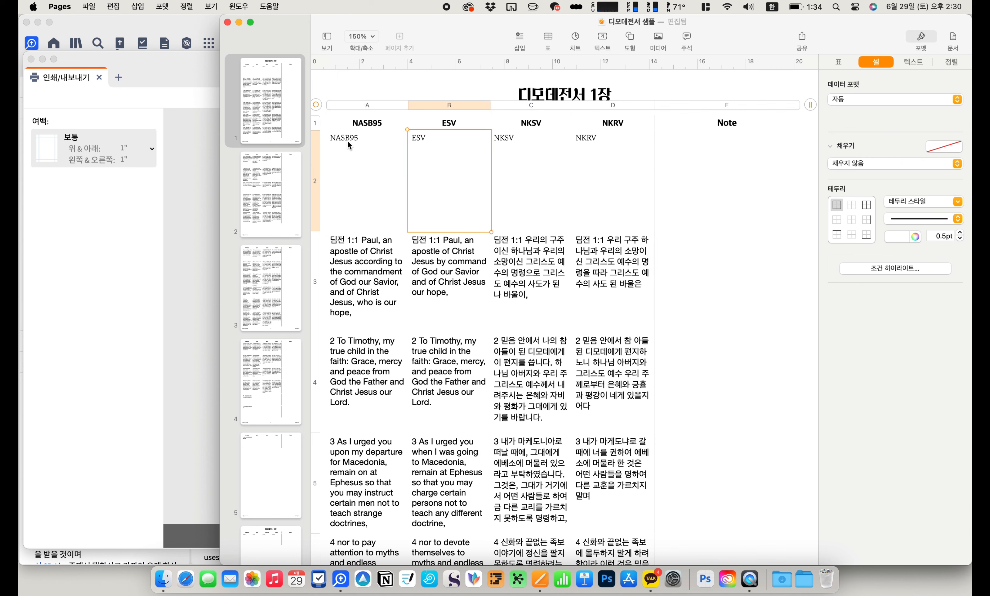
key("Right")
key("Right")
key("Left")
key("Right")
key("Left")
key("Left")
key("Left")
key("shift+Right")
key("shift+Right")
key("shift+Right")
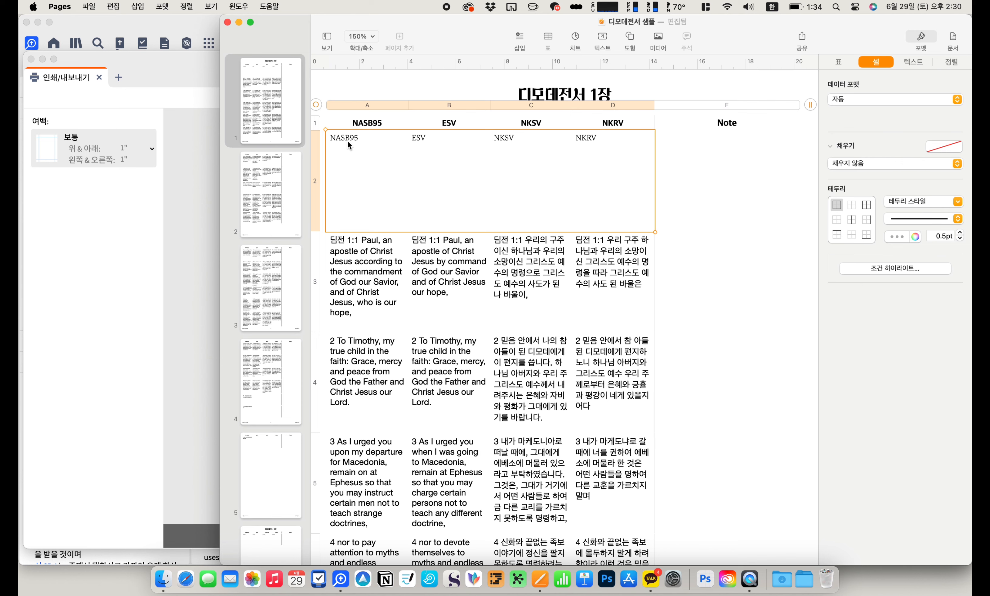
key("shift+super+Down")
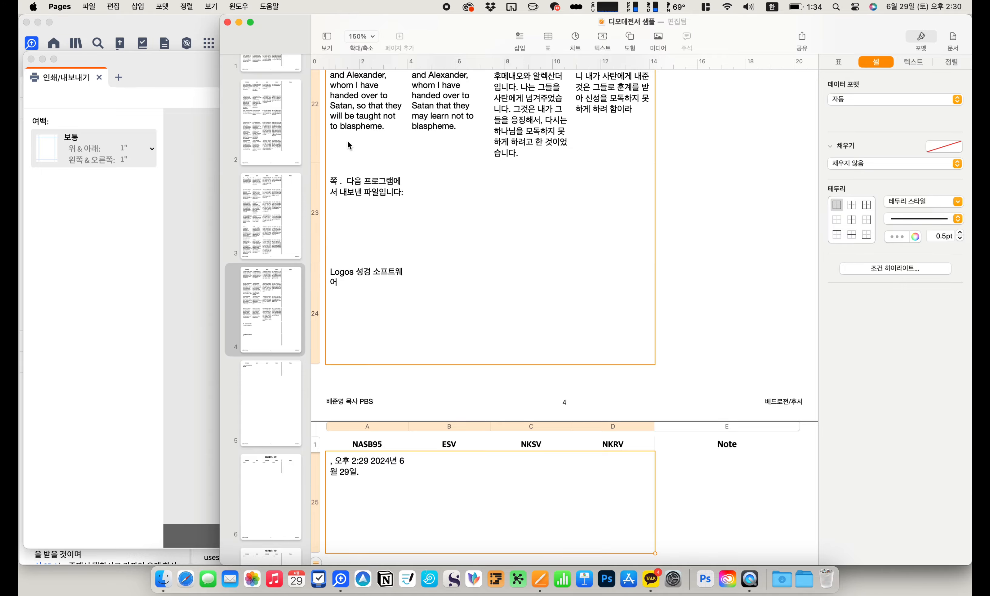
key("alt+super+v")
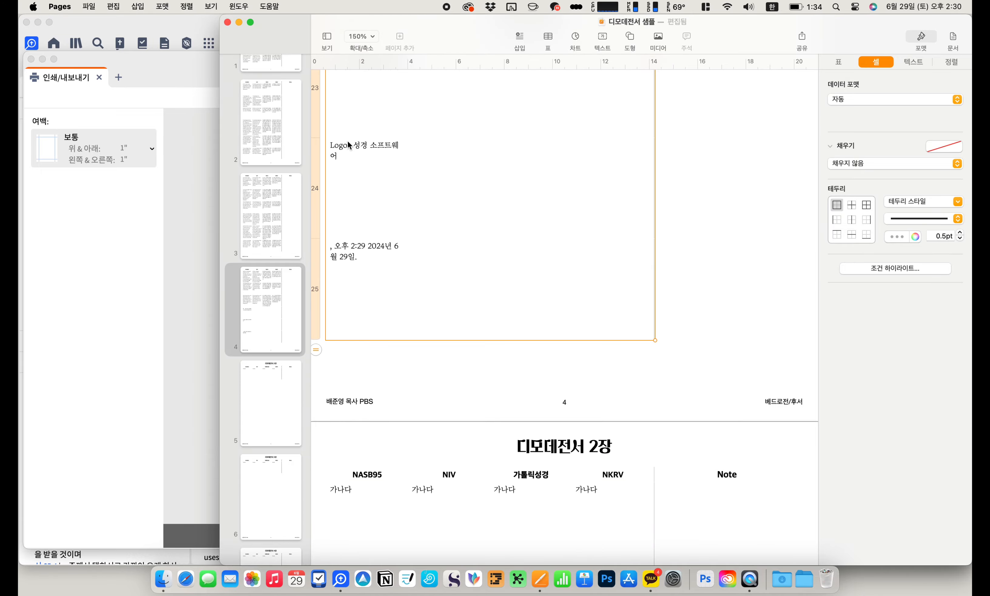